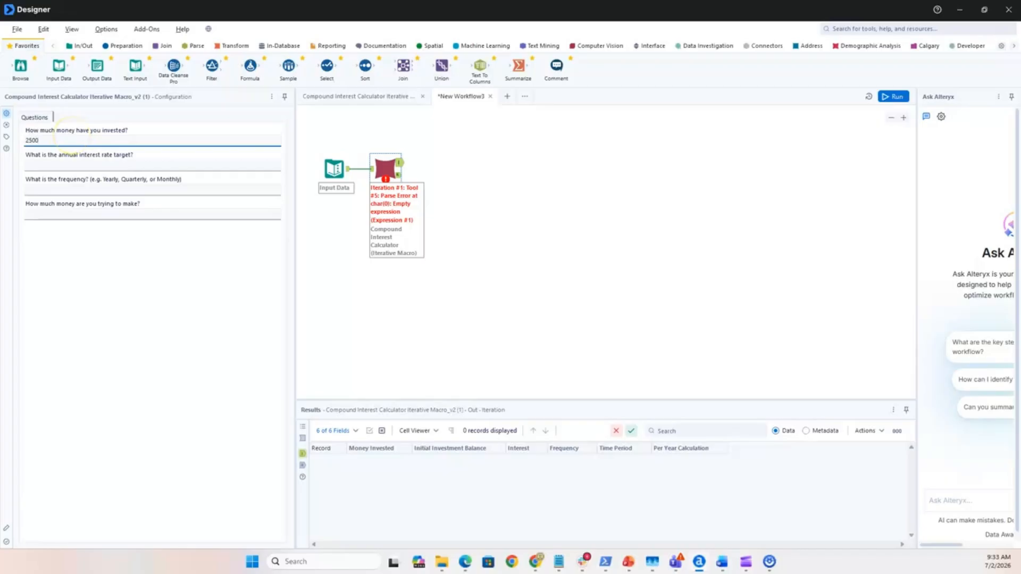
Step: Set the macro's annual interest rate target to 8, frequency to Quarterly and desired amount to 5000, and run the workflow
key("Tab")
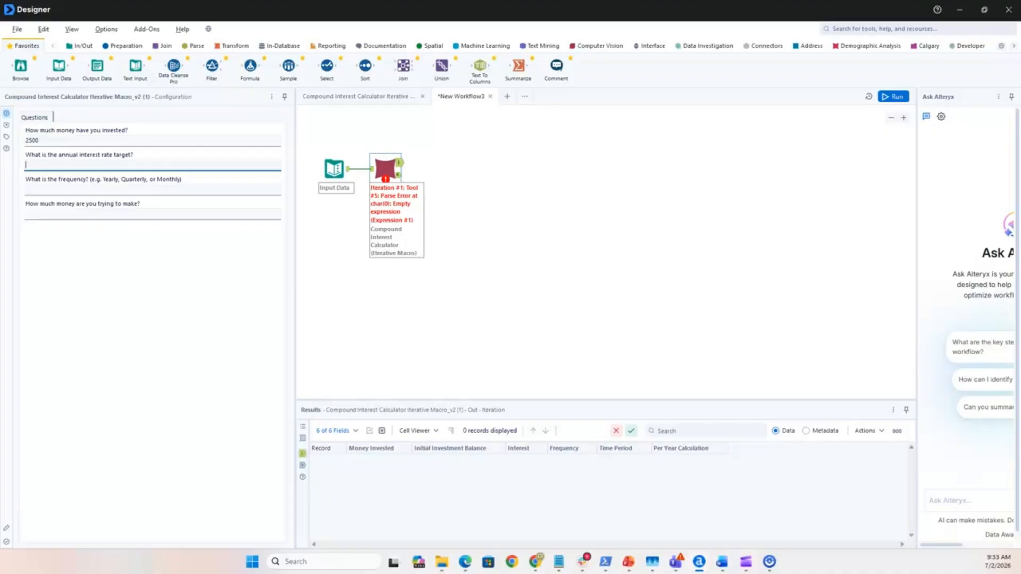
type("8")
left_click(27, 190)
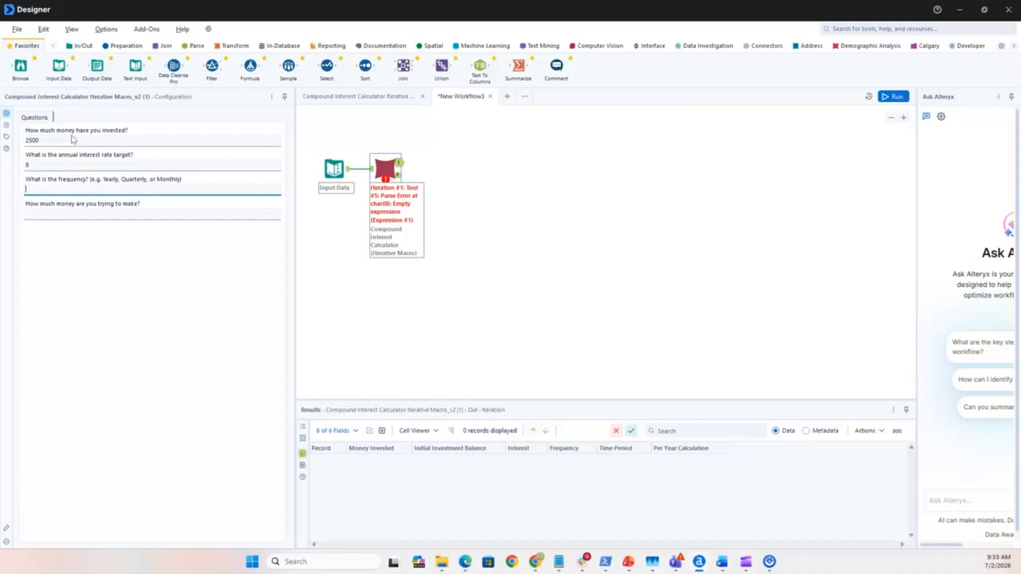
type("Quarterly")
key("Tab")
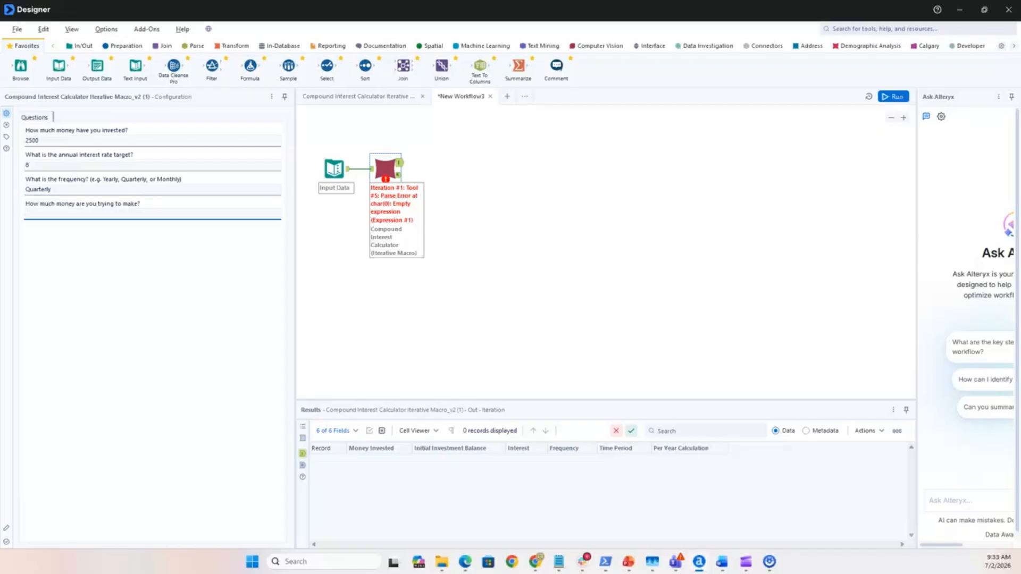
type("5000")
left_click(897, 98)
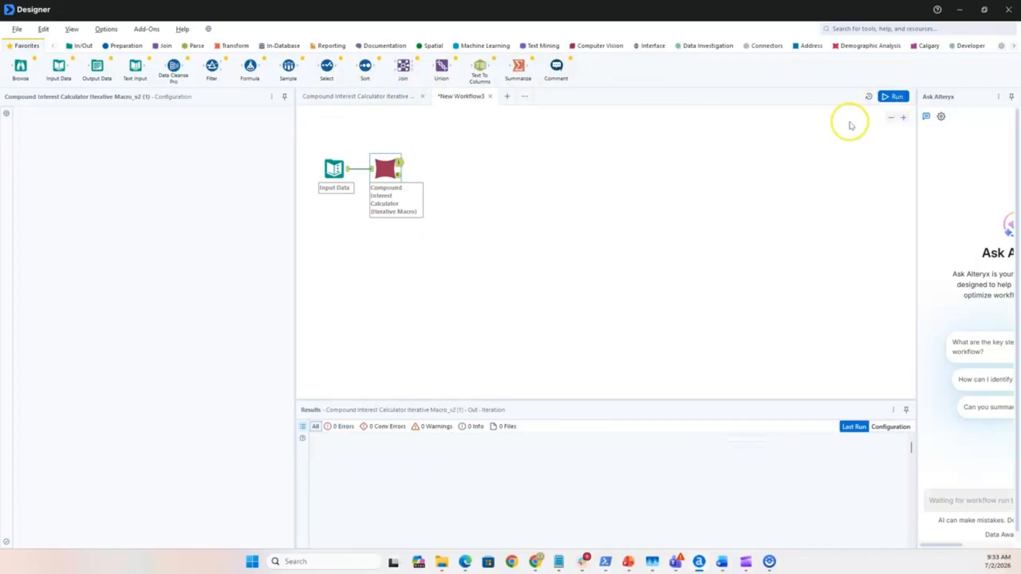
Step: Examine the macro's result output, widening the Result column to read its full text
left_click(399, 176)
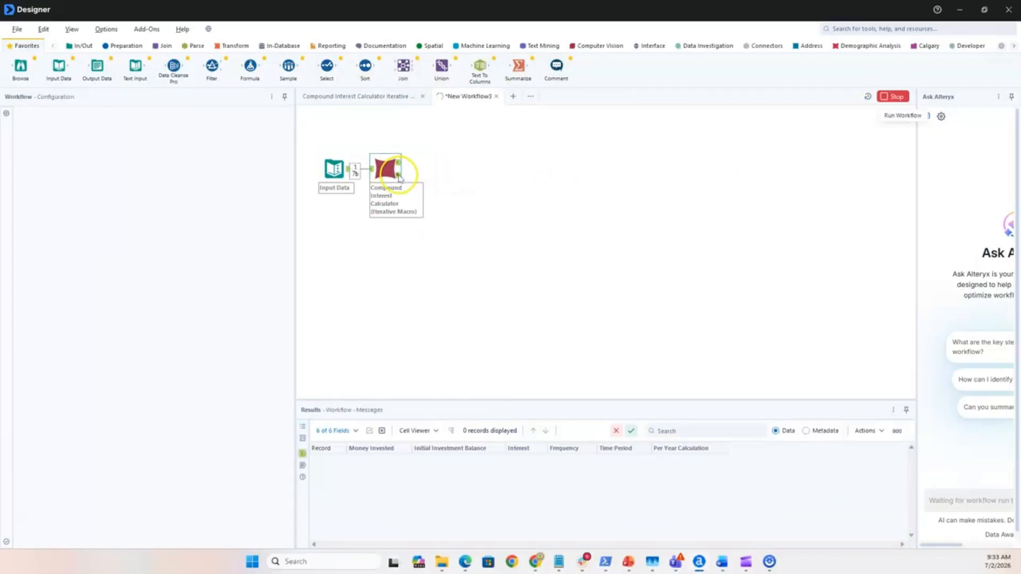
left_click(399, 175)
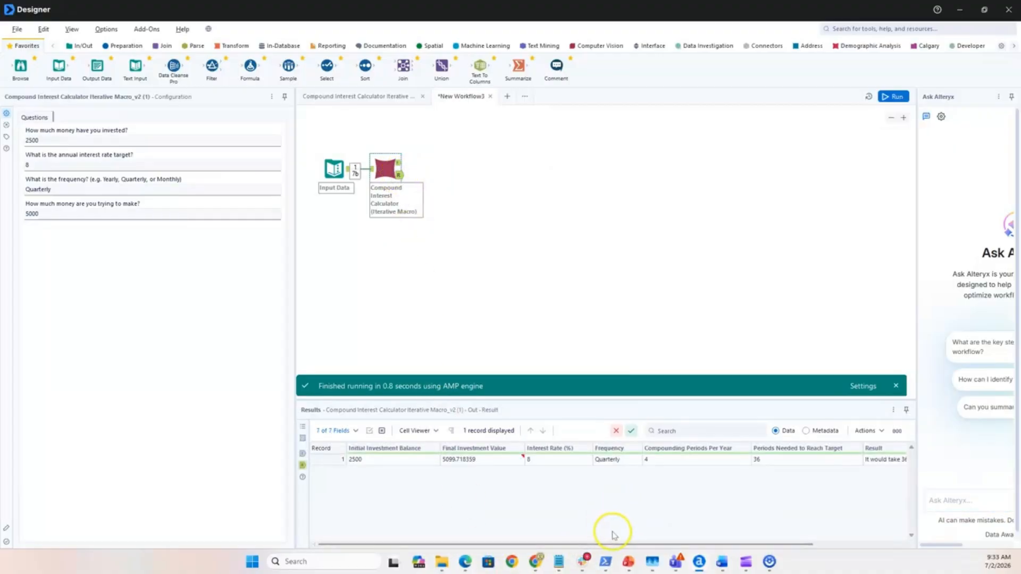
left_click_drag(627, 544, 771, 538)
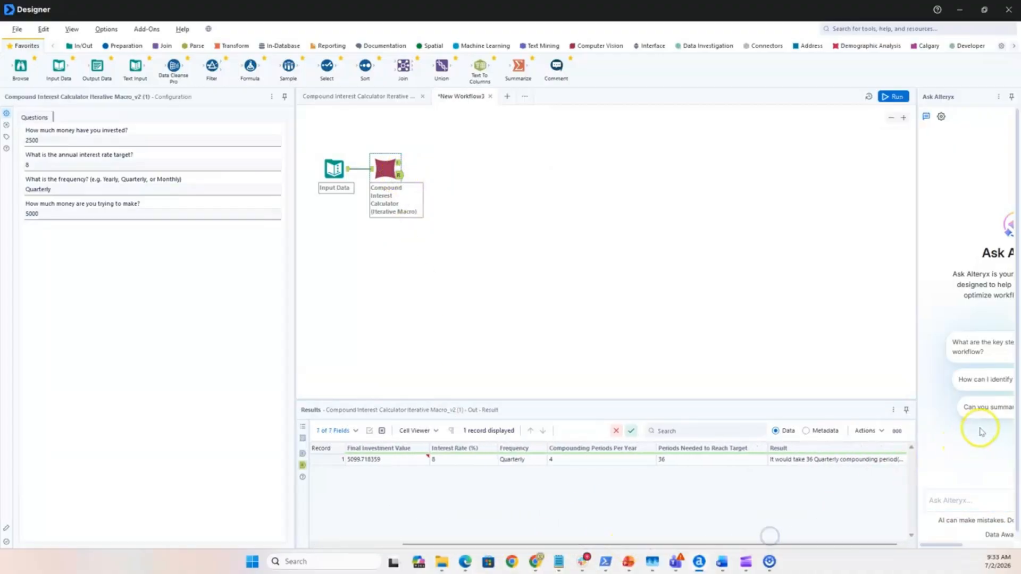
left_click_drag(907, 446, 986, 445)
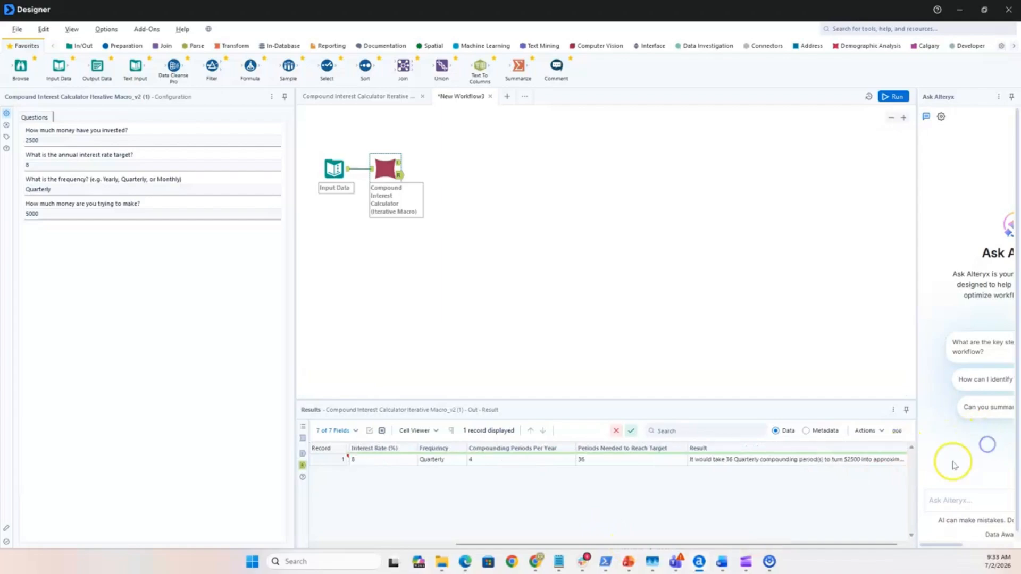
left_click(905, 449)
left_click(908, 448)
left_click_drag(908, 449, 964, 453)
left_click(795, 460)
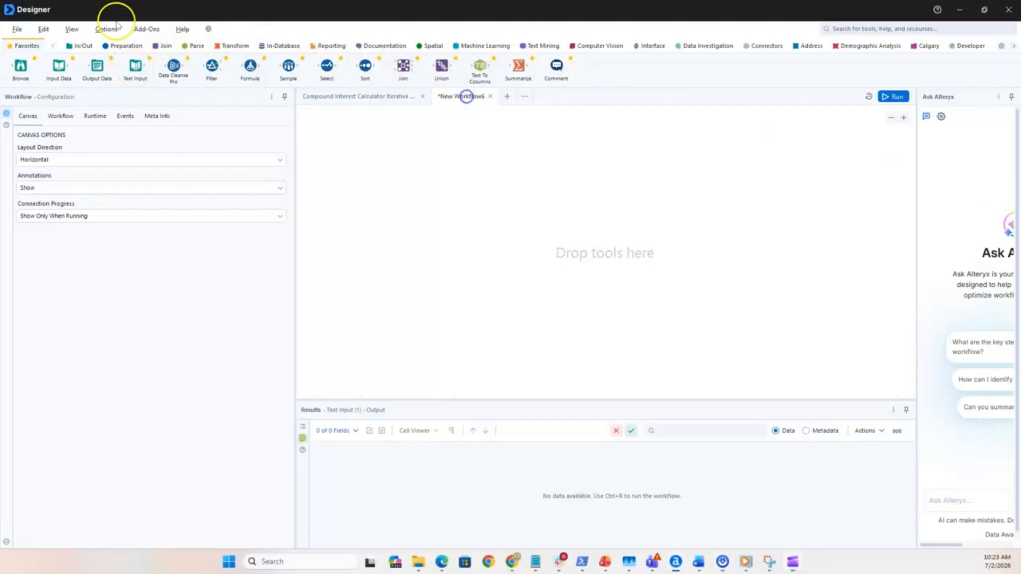
Step: Add a Text Input tool to the canvas with a Money Invested column containing the value 2500
left_click_drag(135, 68, 378, 203)
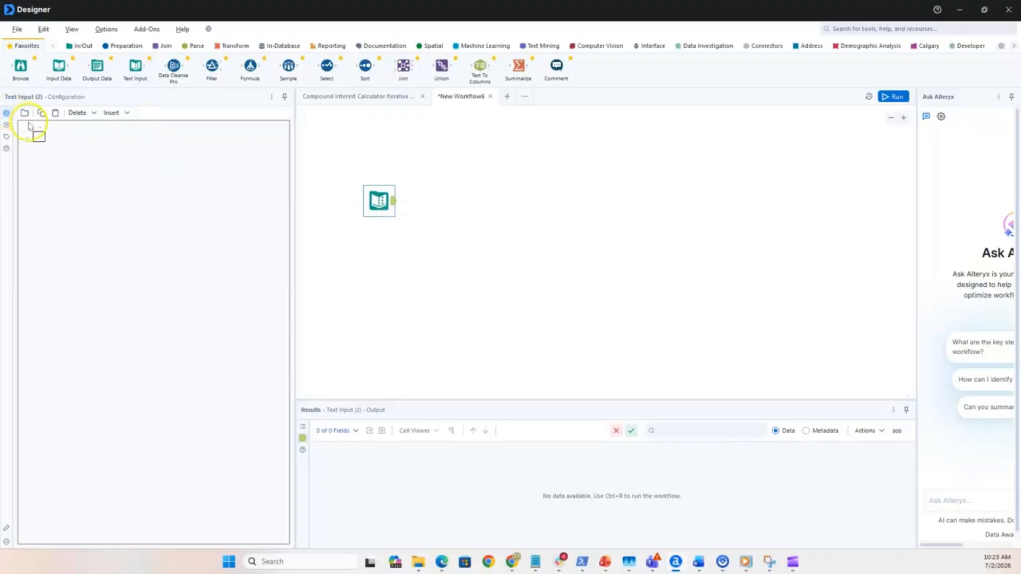
left_click(40, 125)
type("Money Invested")
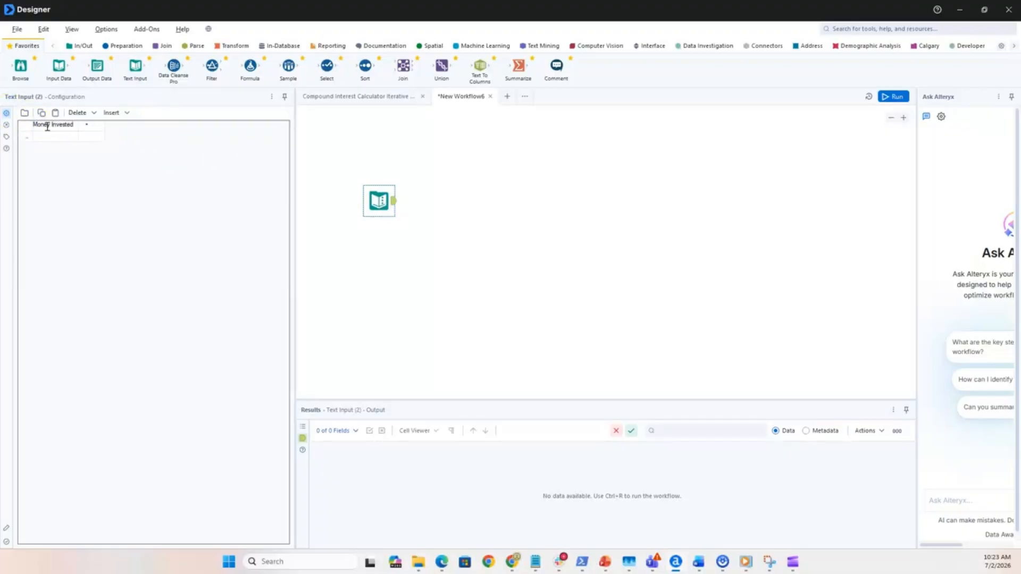
left_click(46, 137)
type("2500")
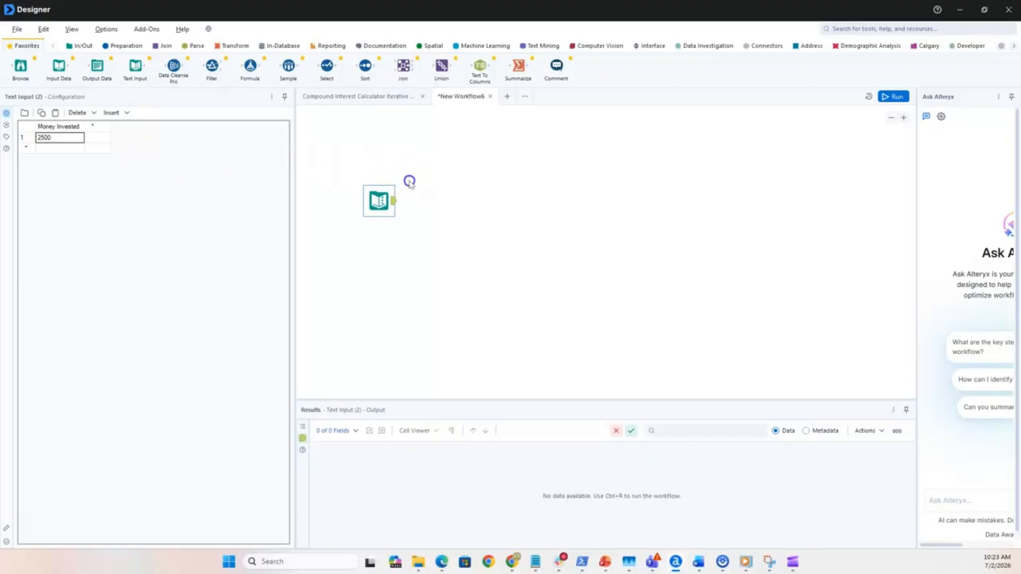
Step: Convert the Text Input tool to a Macro Input
left_click(400, 196)
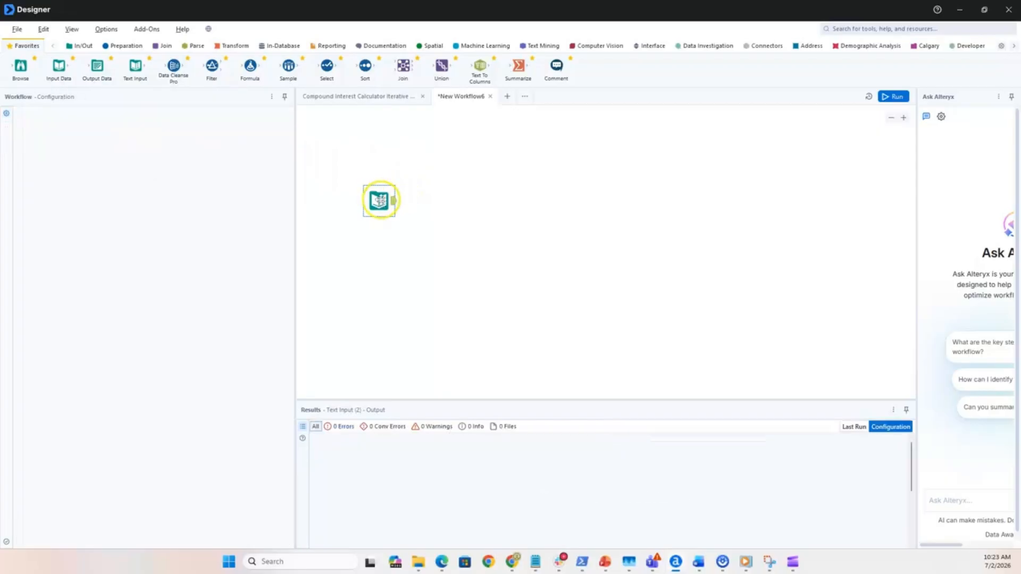
right_click(380, 200)
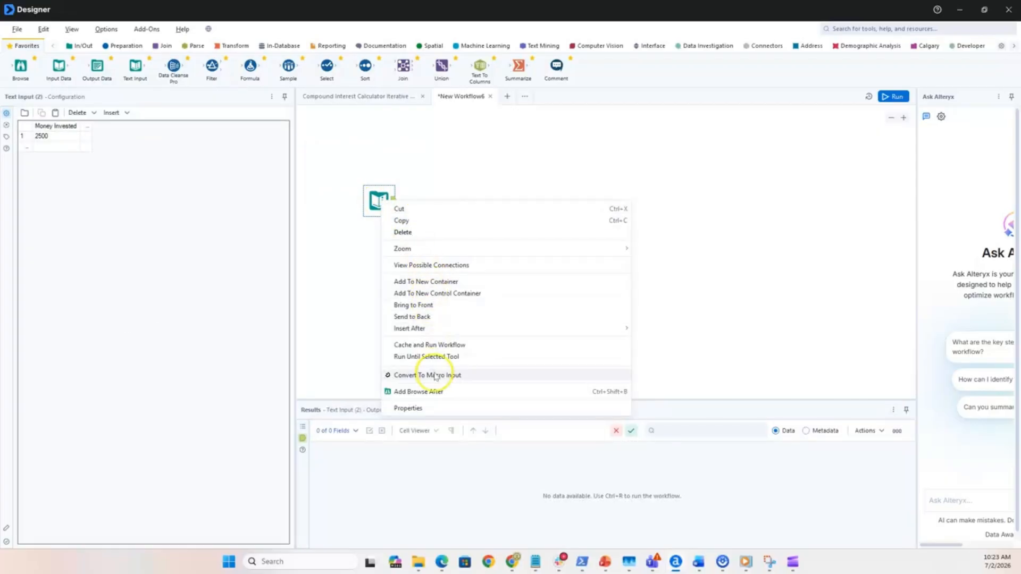
left_click(436, 377)
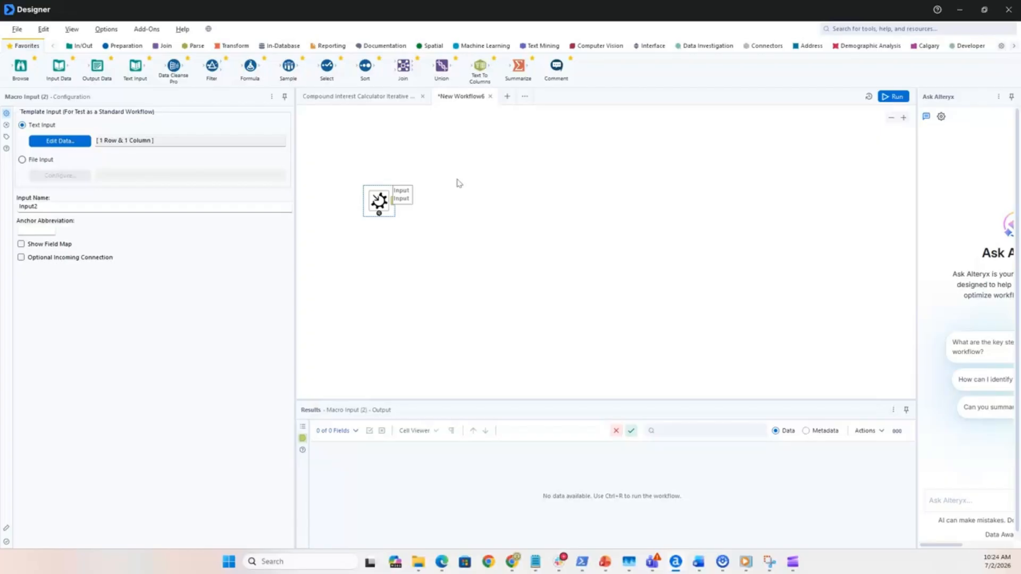
Step: Set the workflow's macro type to Iterative Macro
left_click(459, 184)
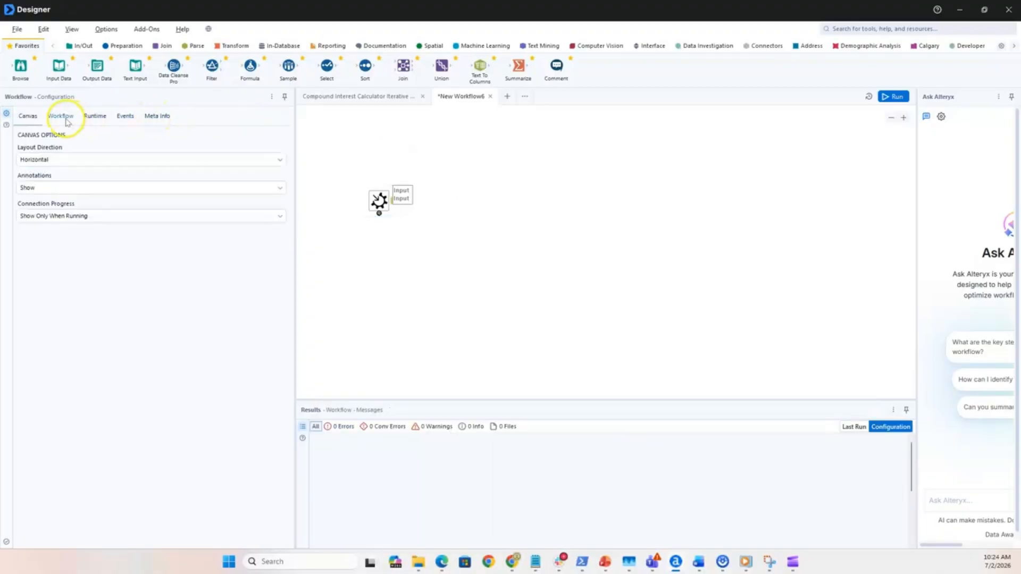
left_click(61, 116)
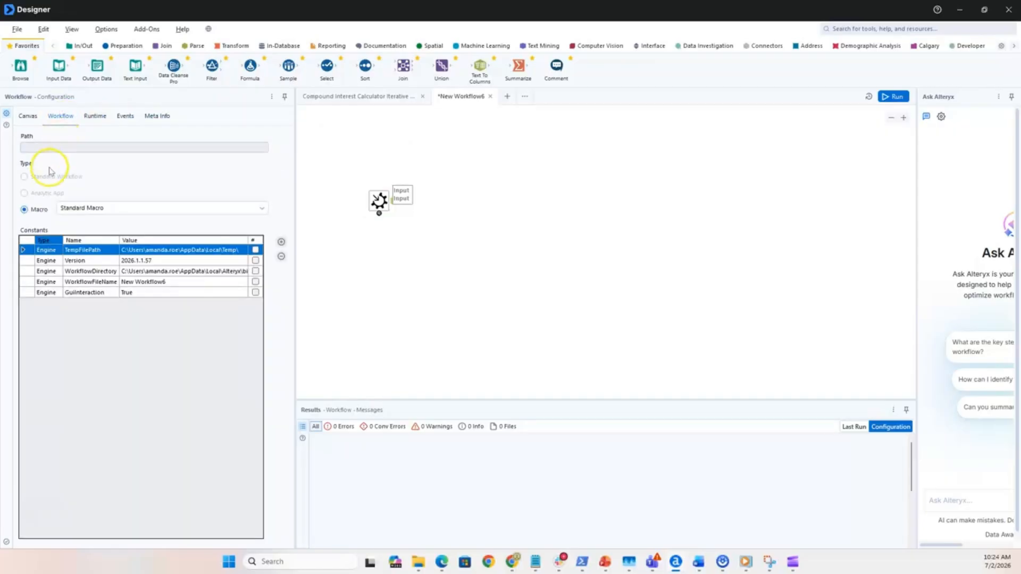
left_click(145, 210)
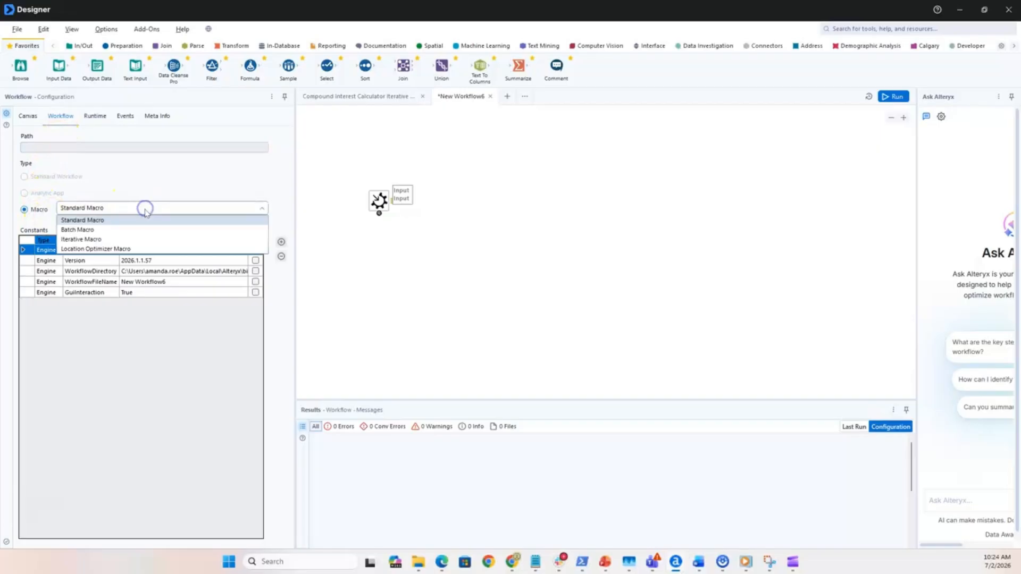
left_click(130, 239)
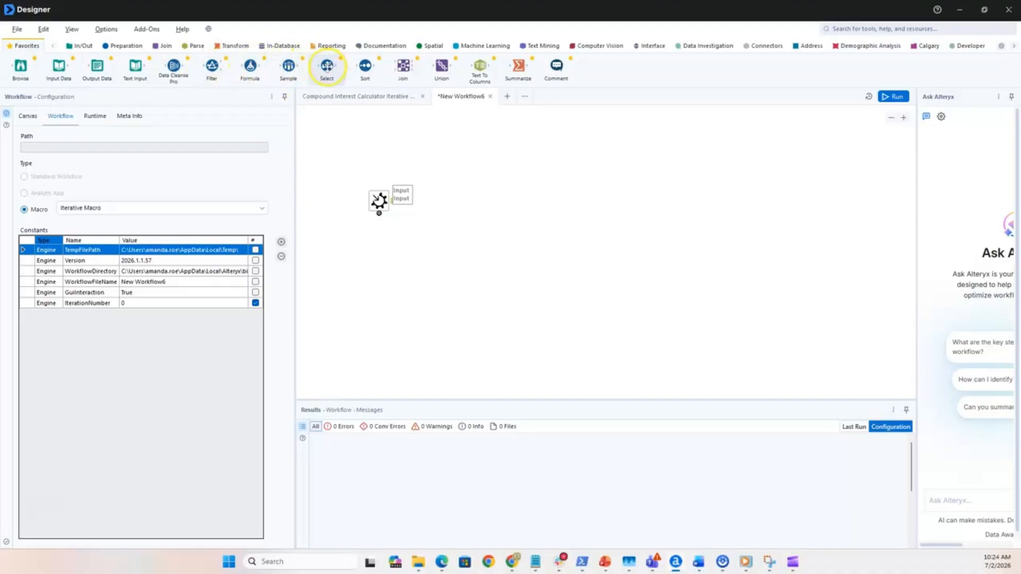
Step: Connect a Select tool after the Macro Input and set the Money Invested column's data type to Double
left_click_drag(327, 66, 436, 201)
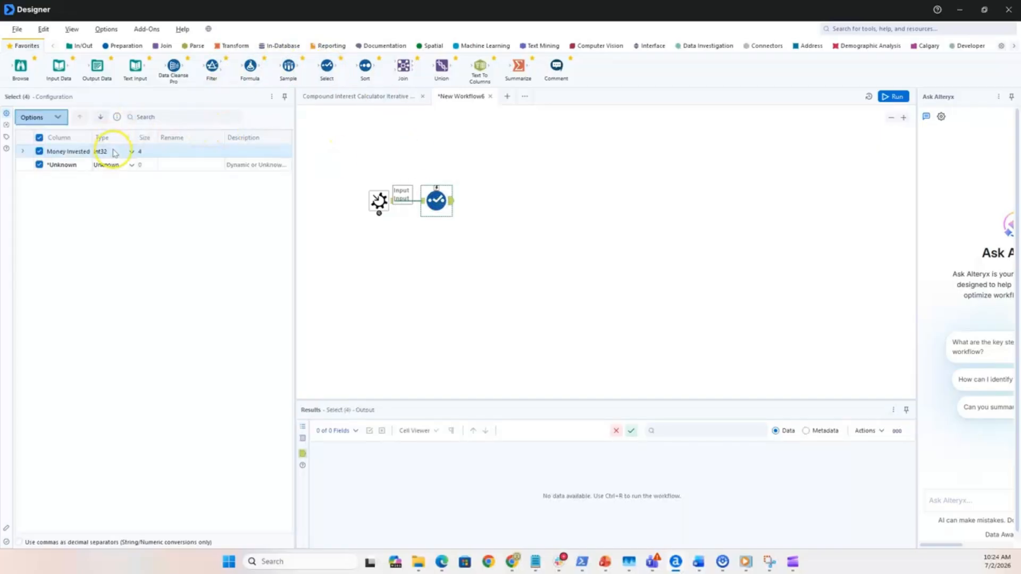
left_click(132, 153)
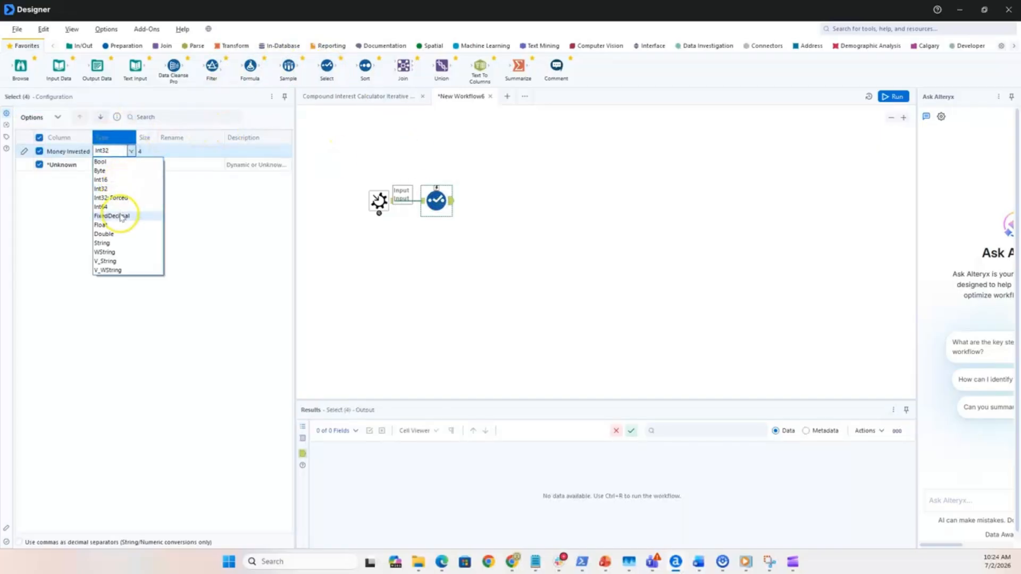
left_click(124, 236)
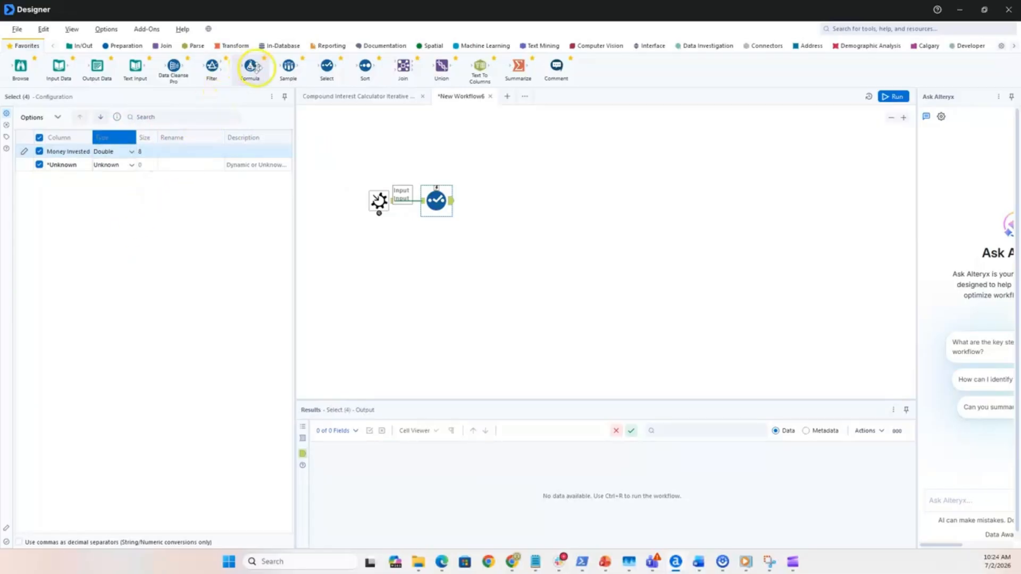
Step: Connect a Formula tool after Select, setting Money Invested to If Engine.IterationNumber = 0 then ToNumber("2500") Else ToNumber([Money Invested]) EndIf
left_click_drag(250, 66, 500, 201)
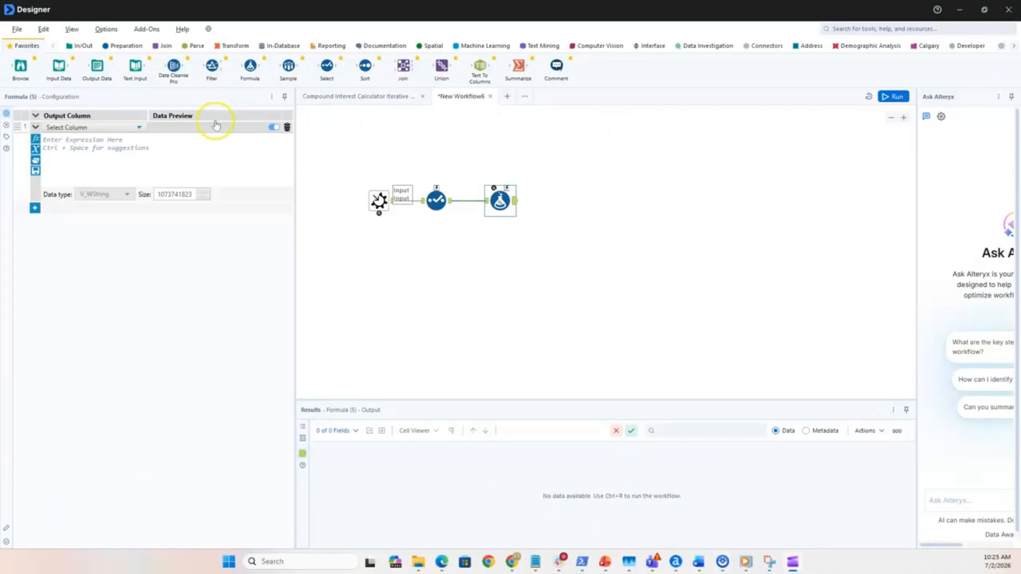
left_click(87, 128)
left_click(88, 143)
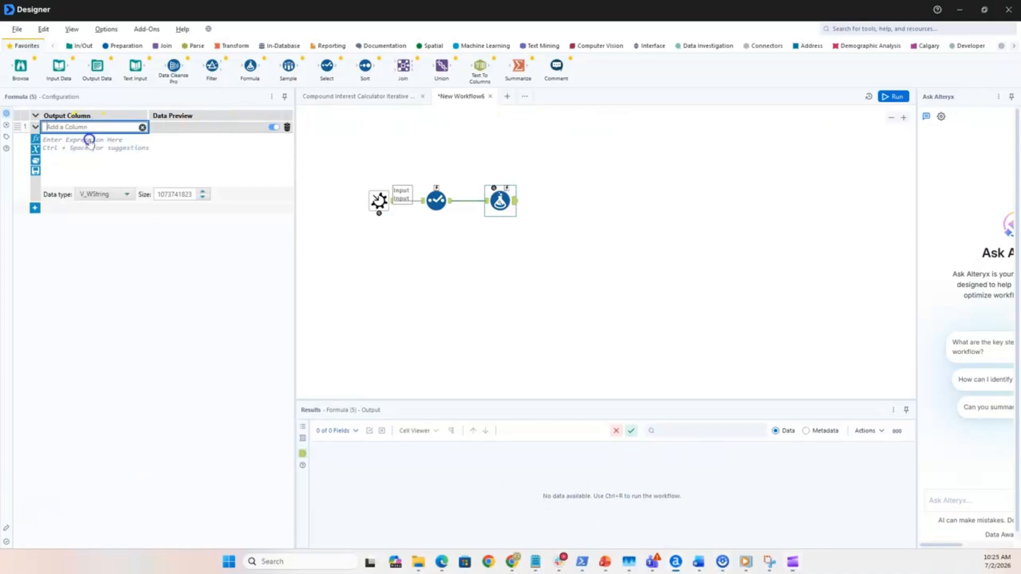
type("Money Invested")
left_click(110, 139)
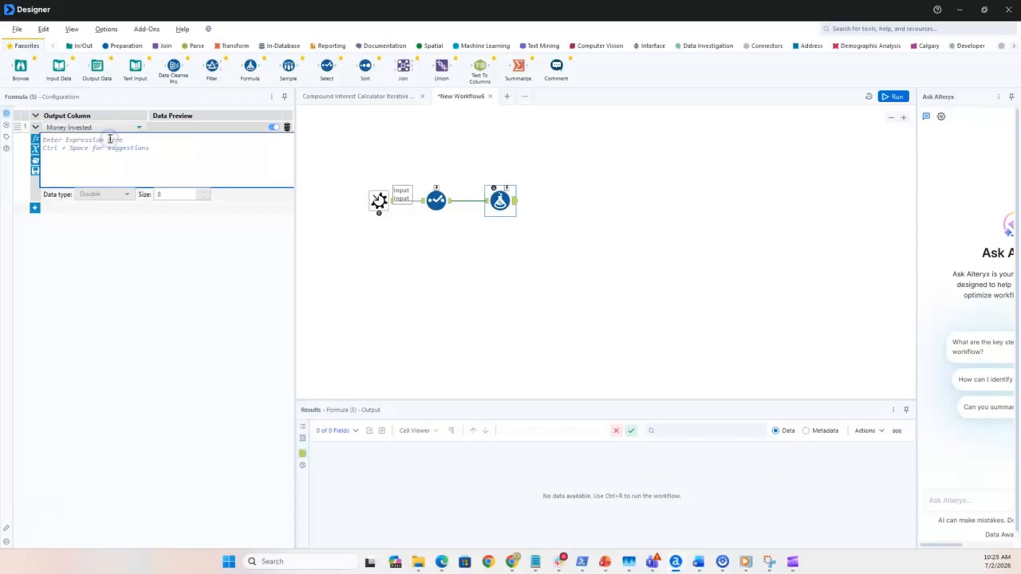
type("If Engine.IterationNumber = 0 then ToNumber(\"2500\") Else ToNumber([Money Invested]) EndIf")
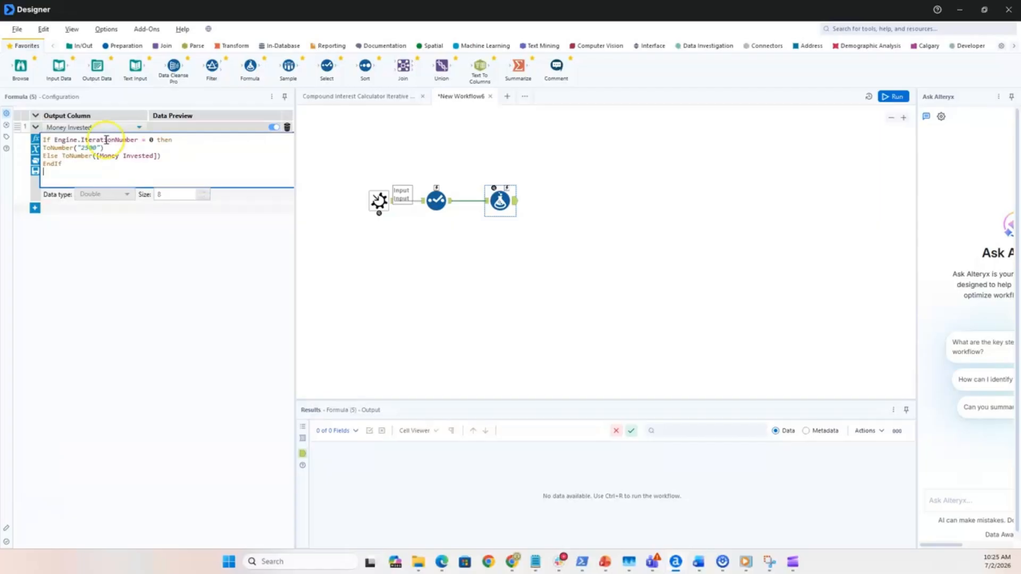
left_click_drag(56, 139, 138, 140)
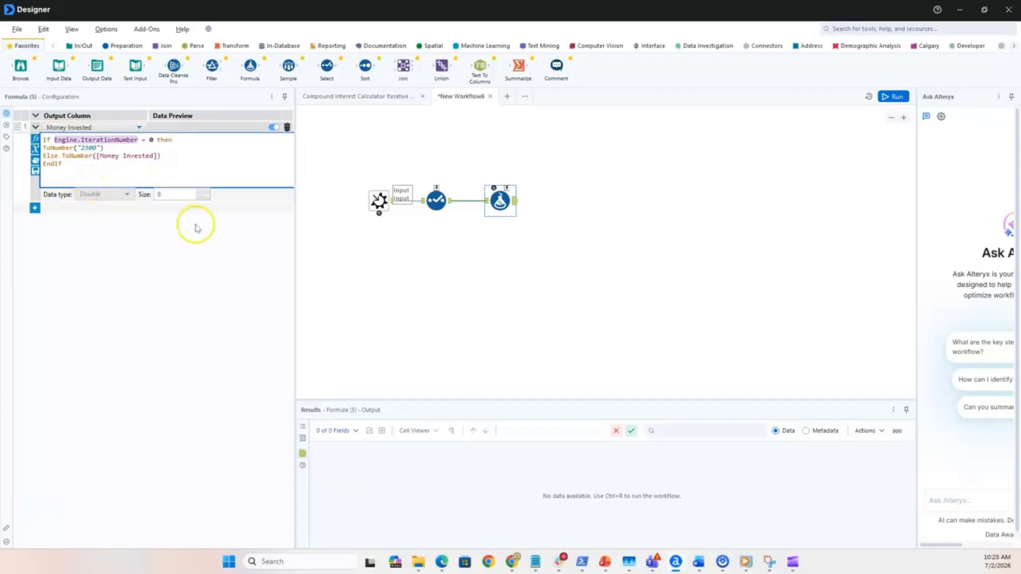
key("alt+Tab")
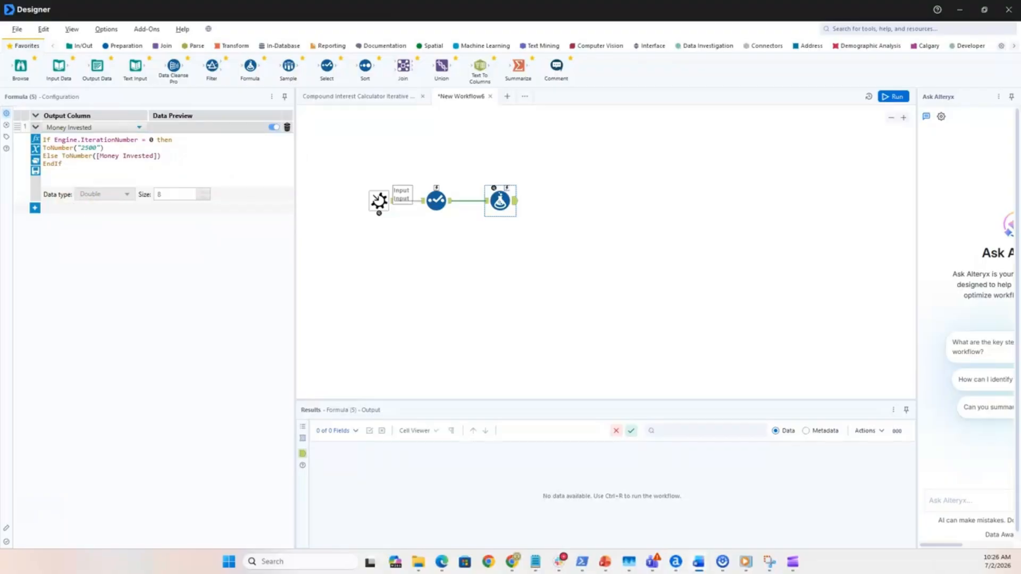
left_click(766, 327)
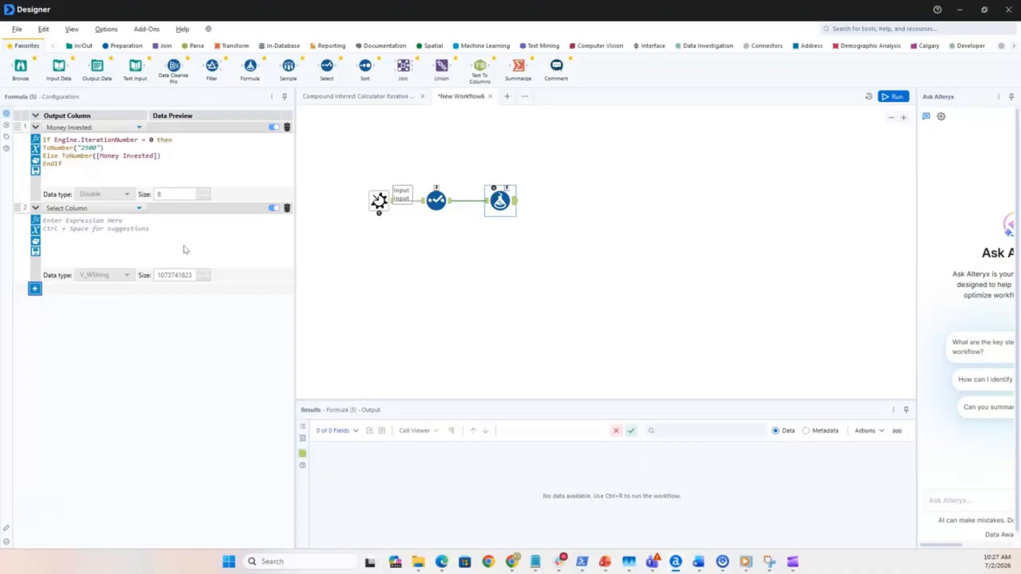
Step: Add a second output column to the Formula tool named Initial Investment Balance with expression ToNumber("2500") and data type Double
left_click(124, 208)
left_click(123, 221)
type("In")
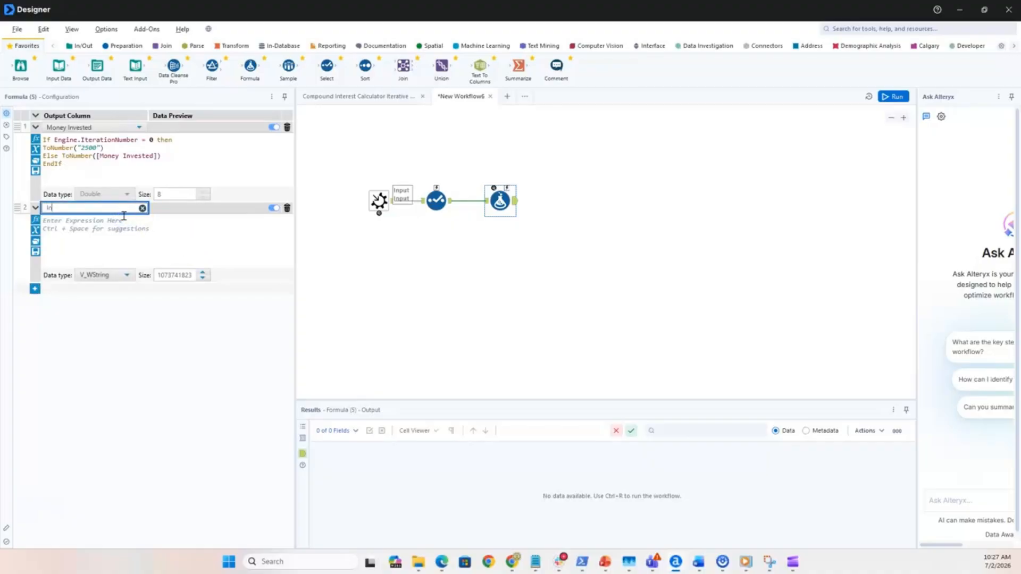
type("itial Investment Balance")
left_click(120, 234)
type("ToNumber(\"2500\")")
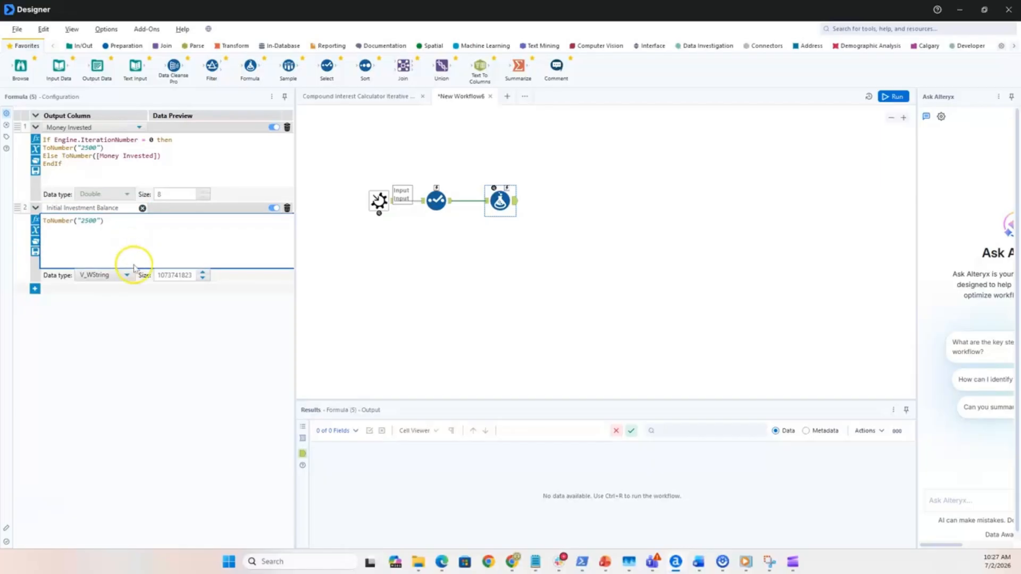
left_click(117, 276)
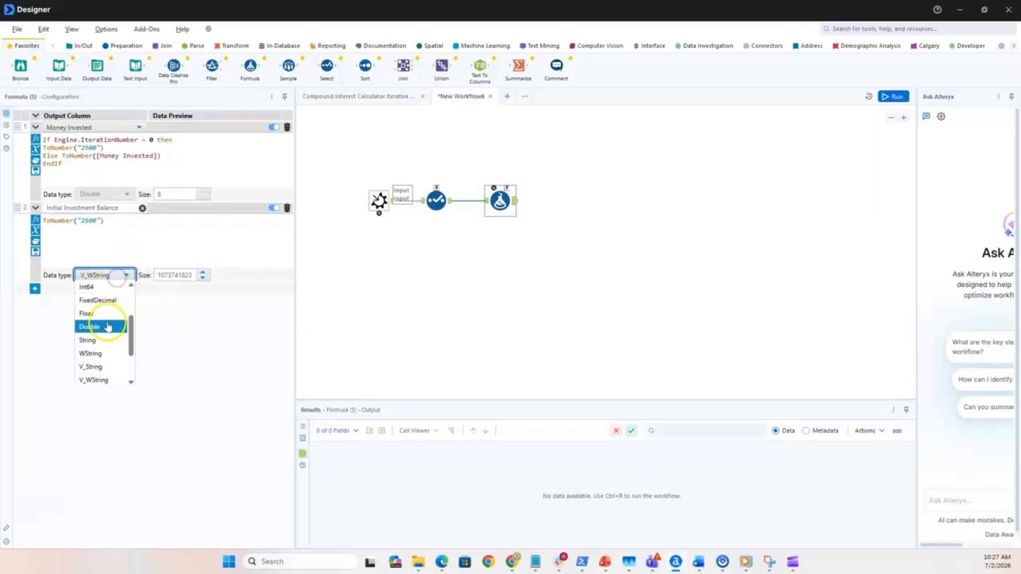
left_click(91, 327)
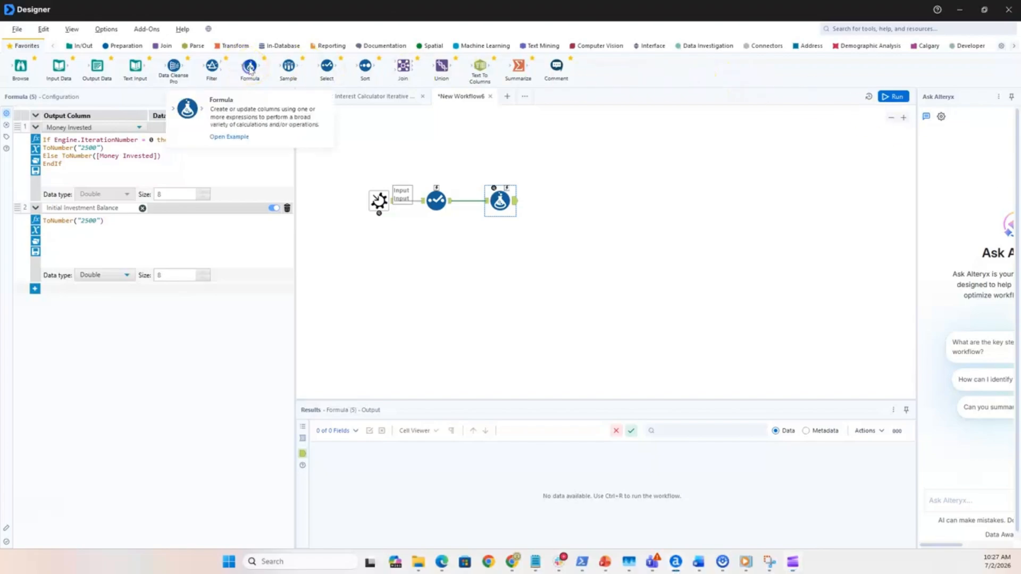
Step: Connect a second Formula tool after the first and add an Interest output column with expression Tonumber(8) and data type Double
left_click_drag(250, 66, 562, 200)
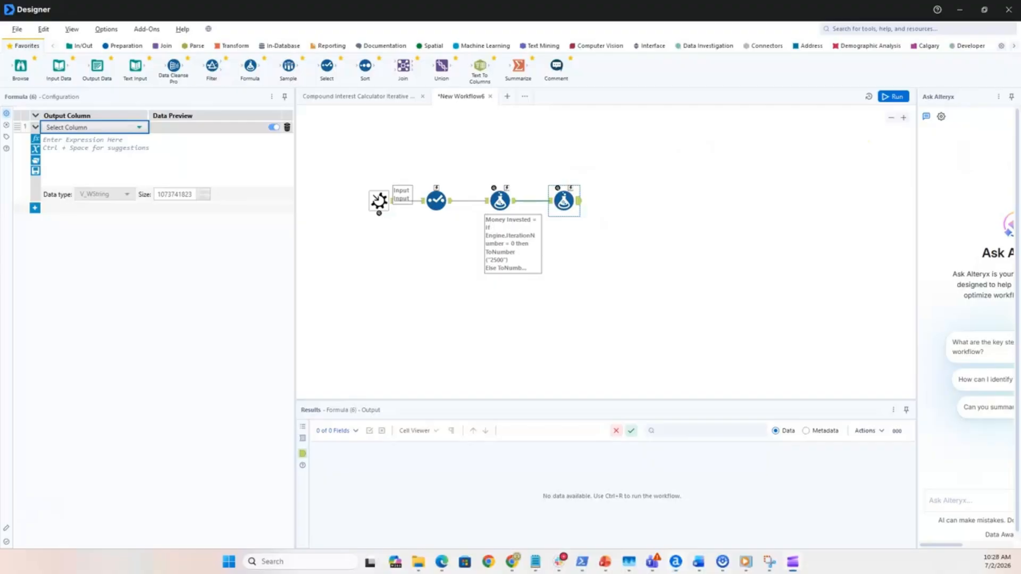
left_click(139, 127)
left_click(132, 141)
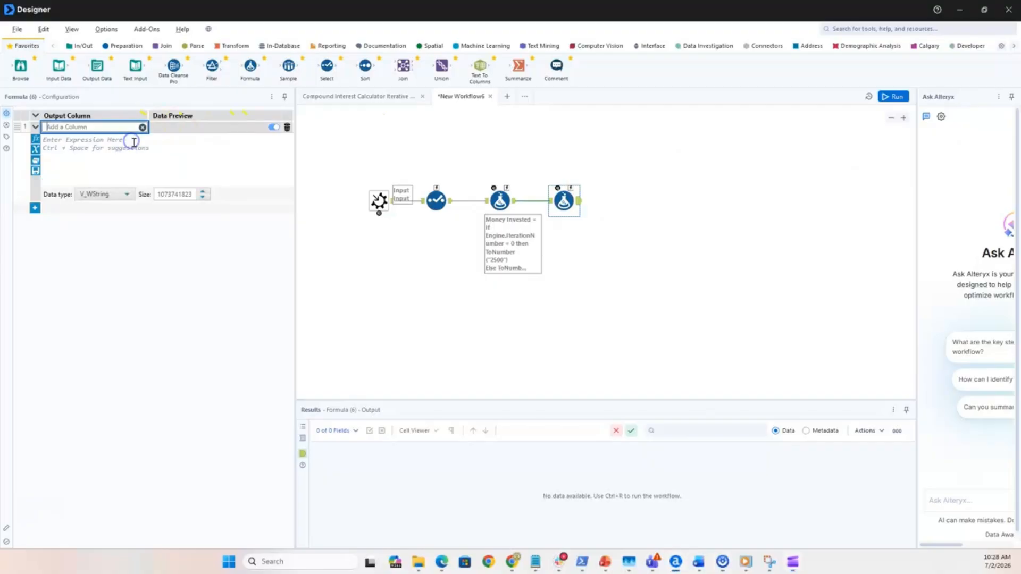
type("Interest")
key("Return")
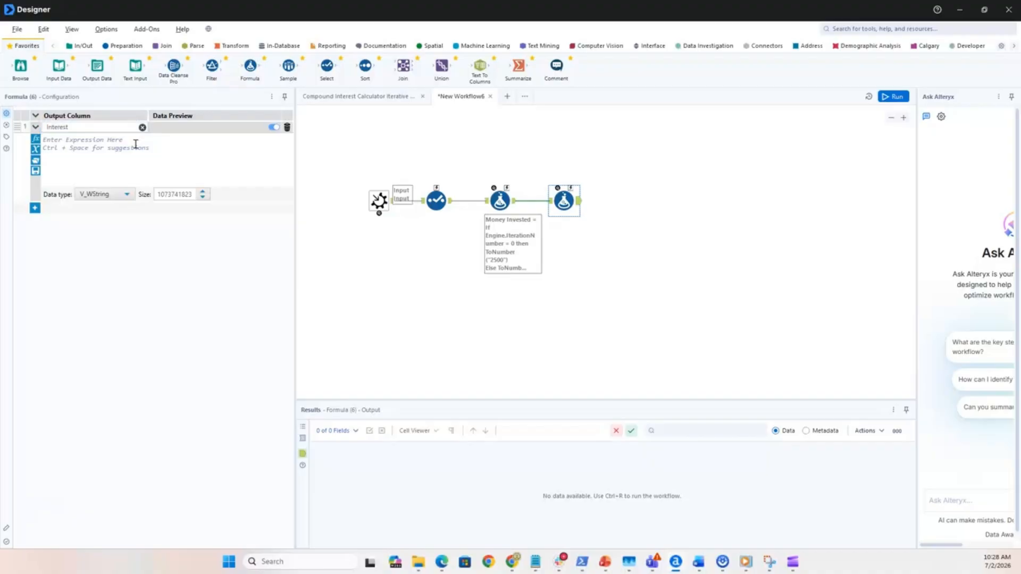
left_click(136, 145)
type("Tonumber(8)")
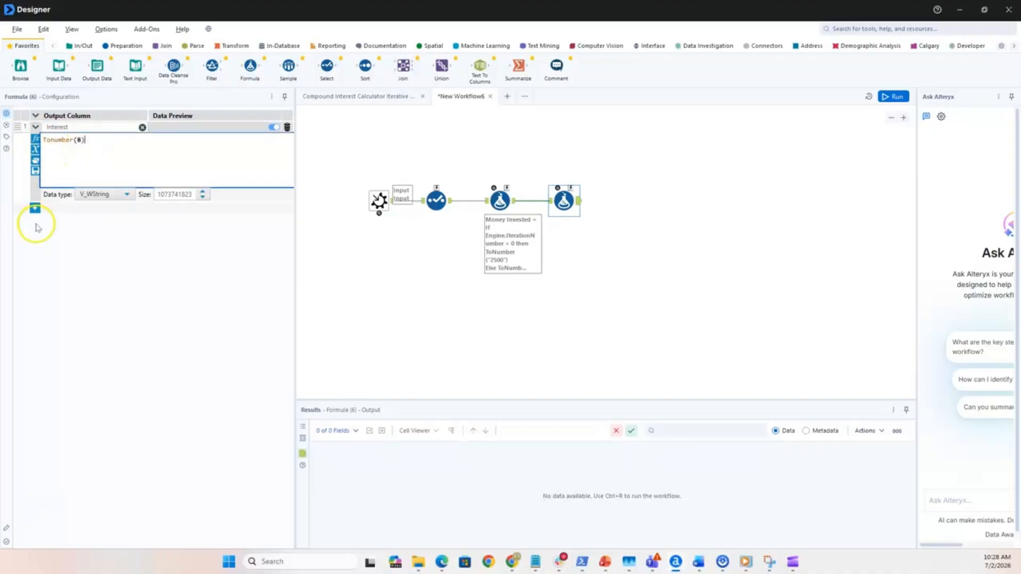
left_click(93, 194)
left_click(98, 244)
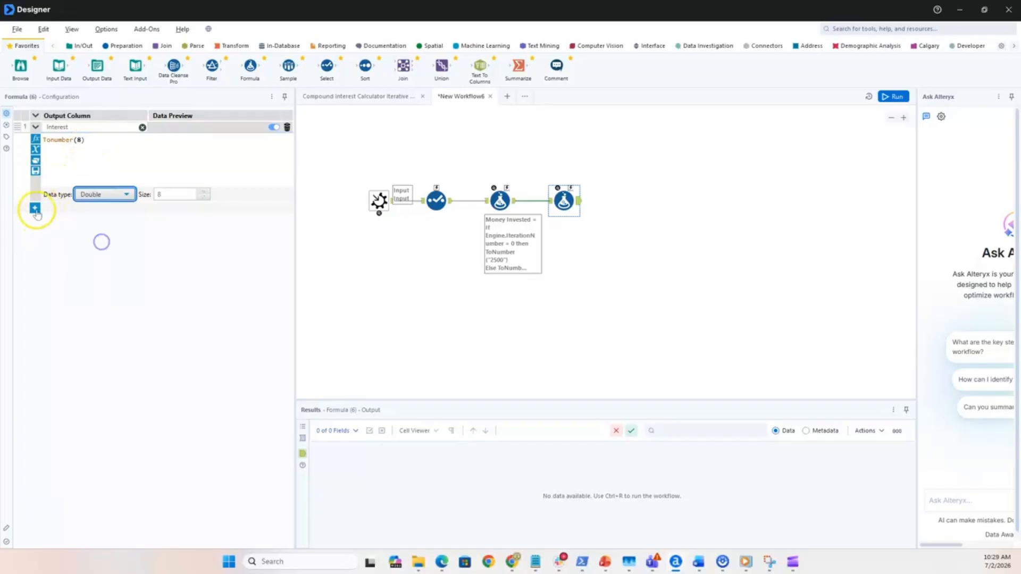
Step: Add a second output column named Frequency to the new Formula tool with the expression "Quarterly"
left_click(35, 209)
type("Fre")
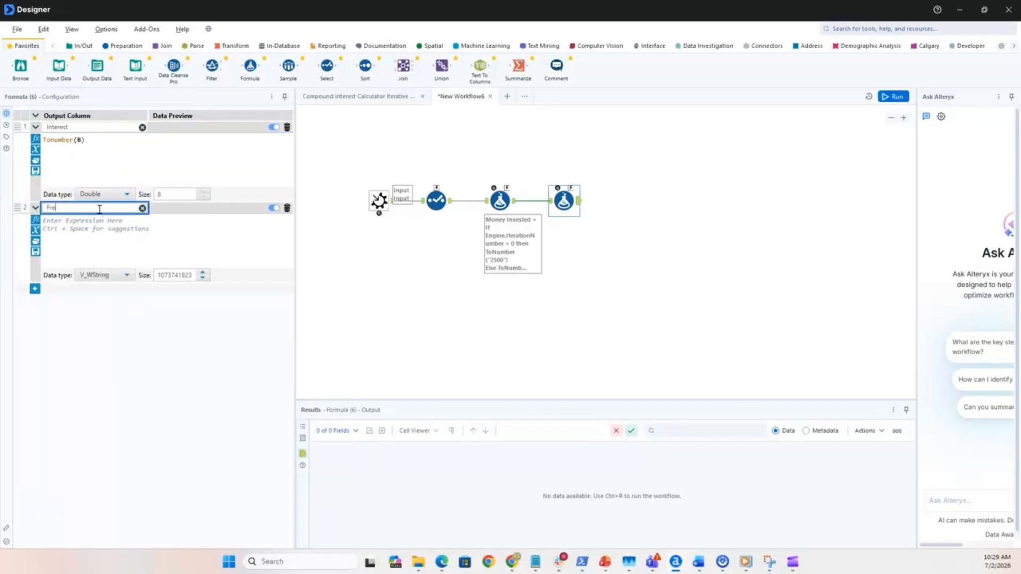
type("quency")
key("Tab")
left_click(116, 232)
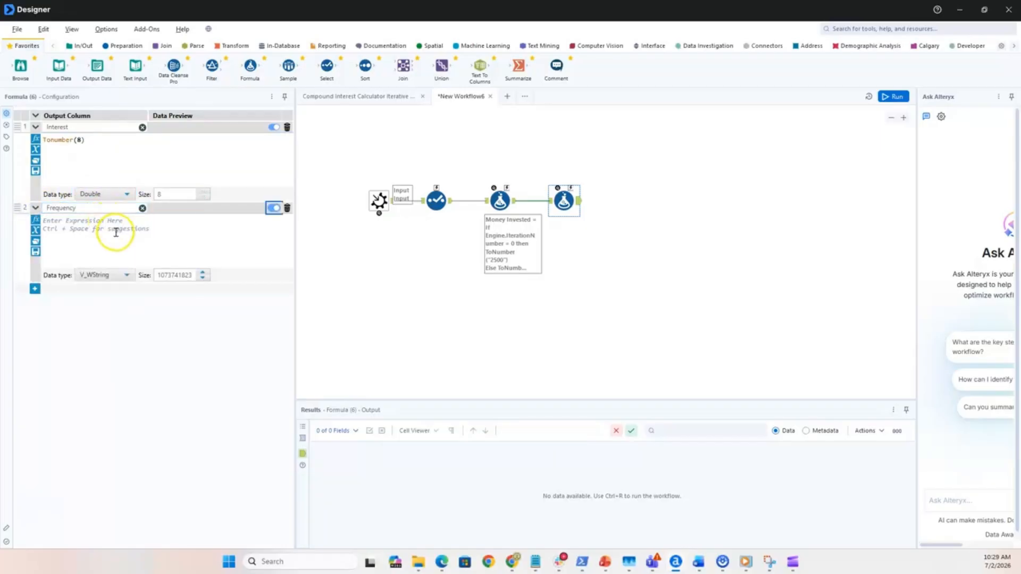
type("\"Quarterly")
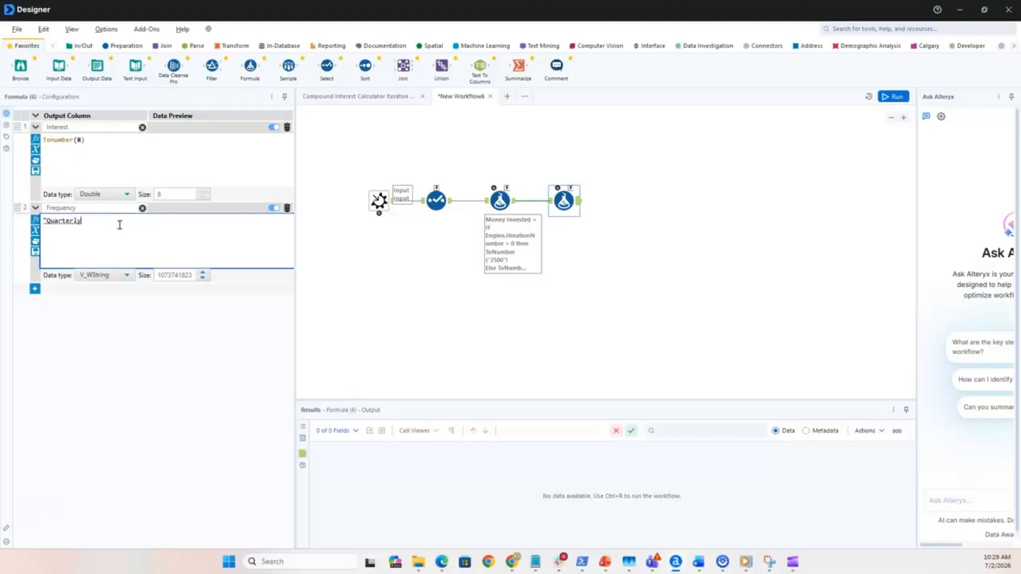
type("\"")
Step: Add a Time Period output column of type Double returning 1 for Yearly [Frequency], 4 for Quarterly, 12 for Monthly and 0 otherwise
left_click(36, 289)
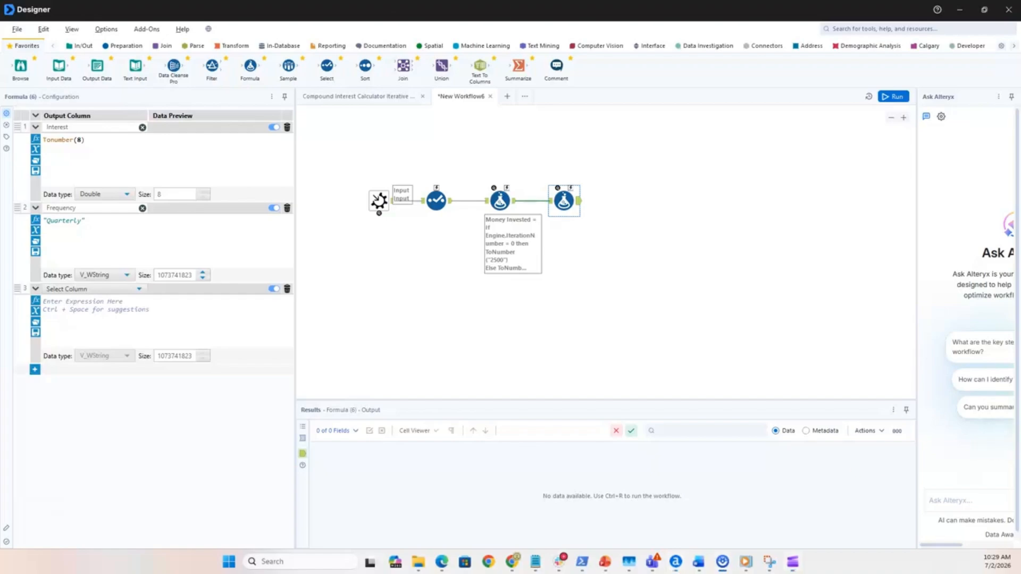
left_click(89, 291)
left_click(96, 300)
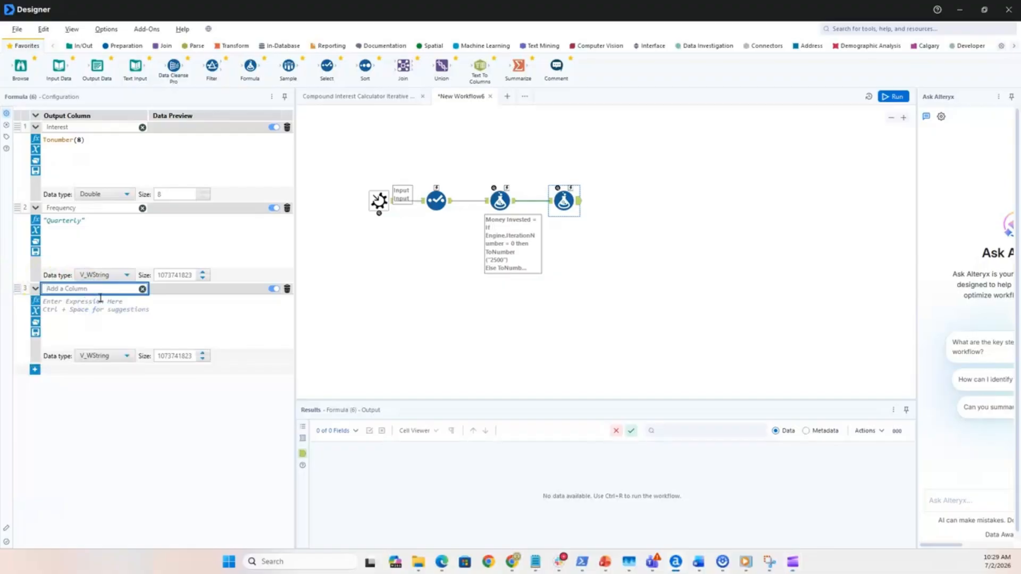
type("Time Period")
key("Return")
left_click(88, 319)
type("If [Frequency]= \"Yearly\" then 1 ElseIf [Frequency]= \"Quarterly\" then 4 ElseIf [Frequency]= \"Monthly\" then 12 Else 0 EndIf")
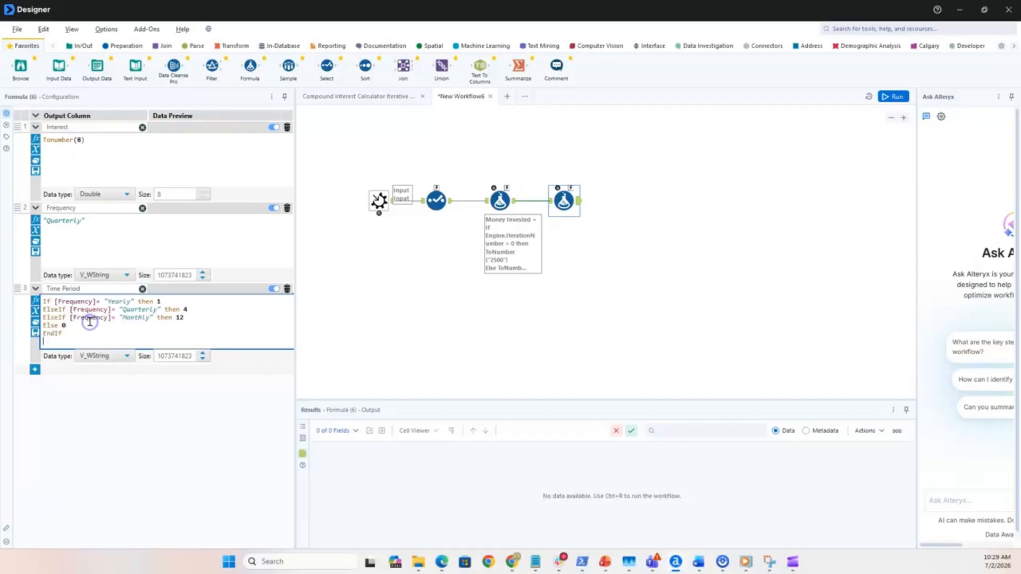
left_click(188, 309)
left_click(184, 319)
left_click_drag(175, 318, 201, 319)
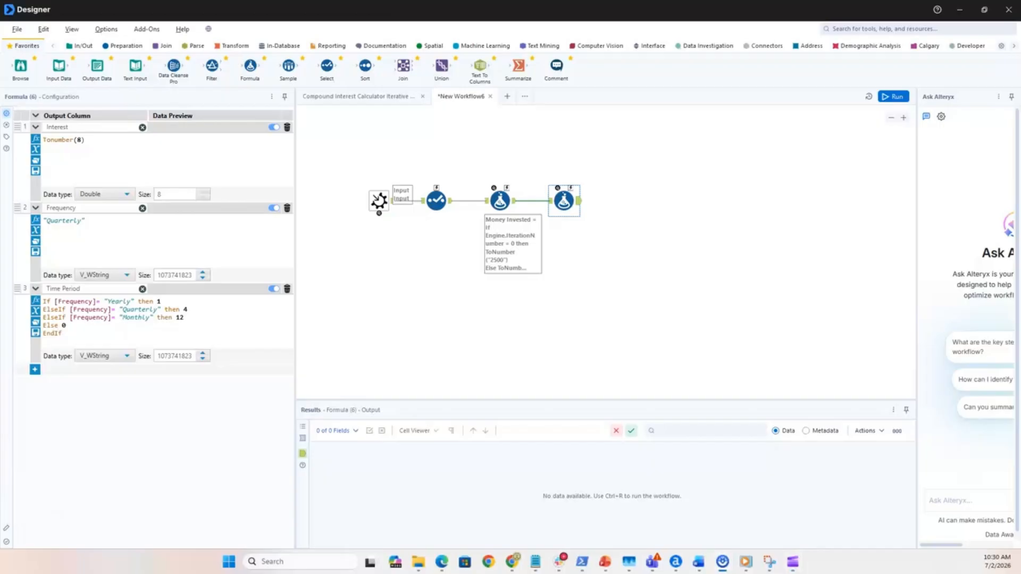
left_click(126, 355)
left_click(99, 410)
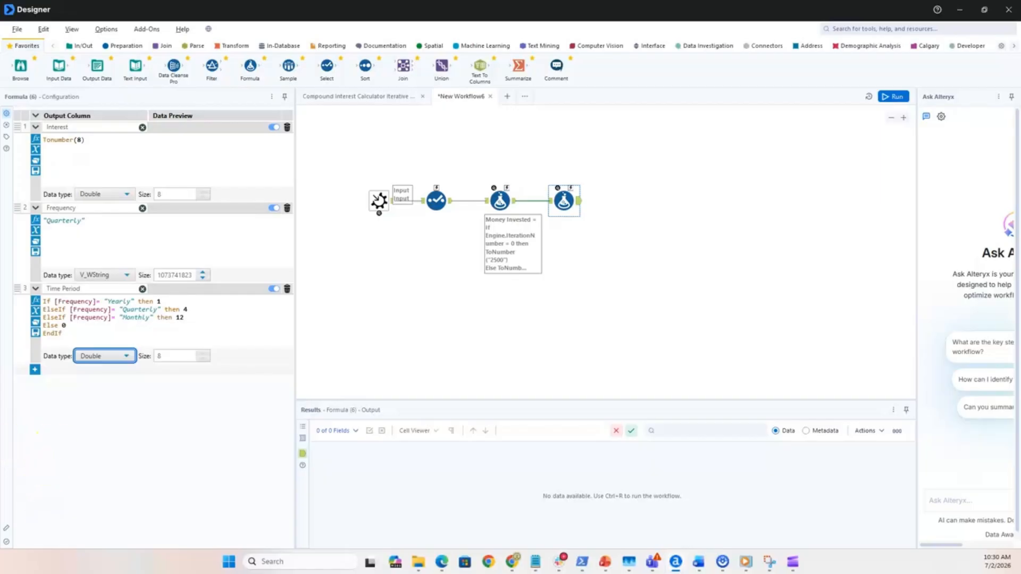
Step: Add a Per Year Calculation output column with expression (1+([Interest]/[Time Period])/100) and data type Double
left_click(34, 370)
left_click(100, 375)
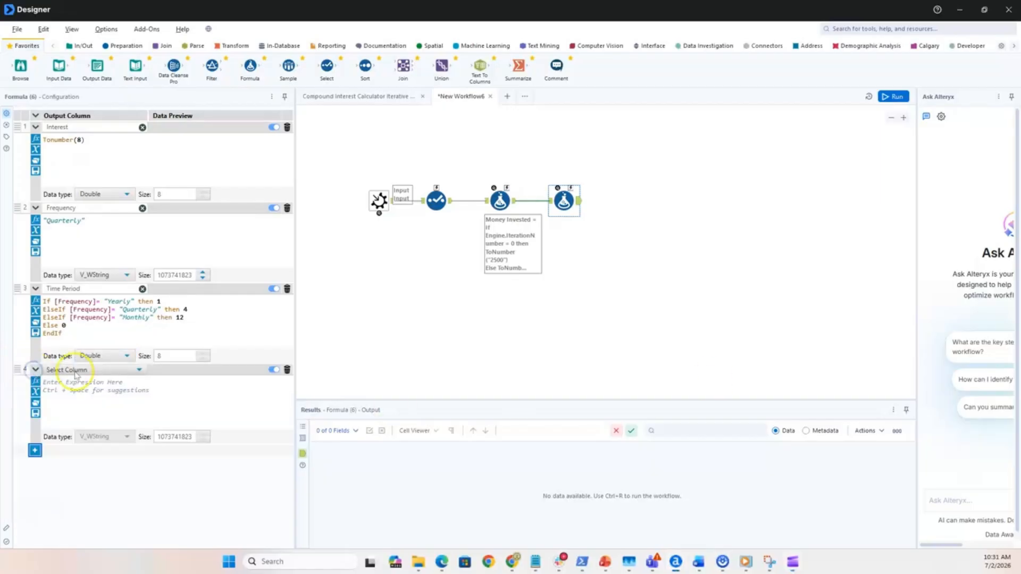
left_click(99, 383)
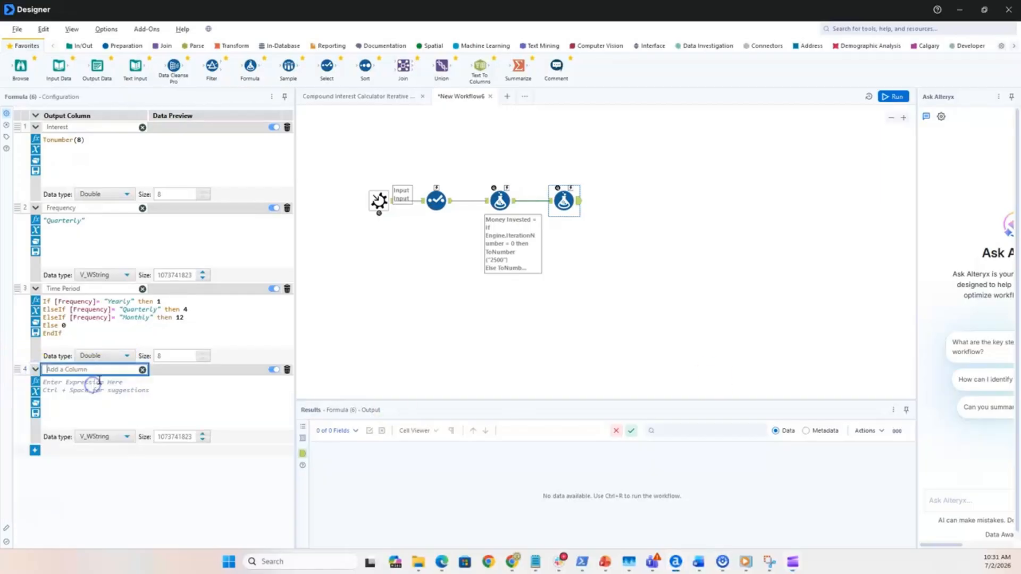
type("Per Year Calculation")
left_click(100, 381)
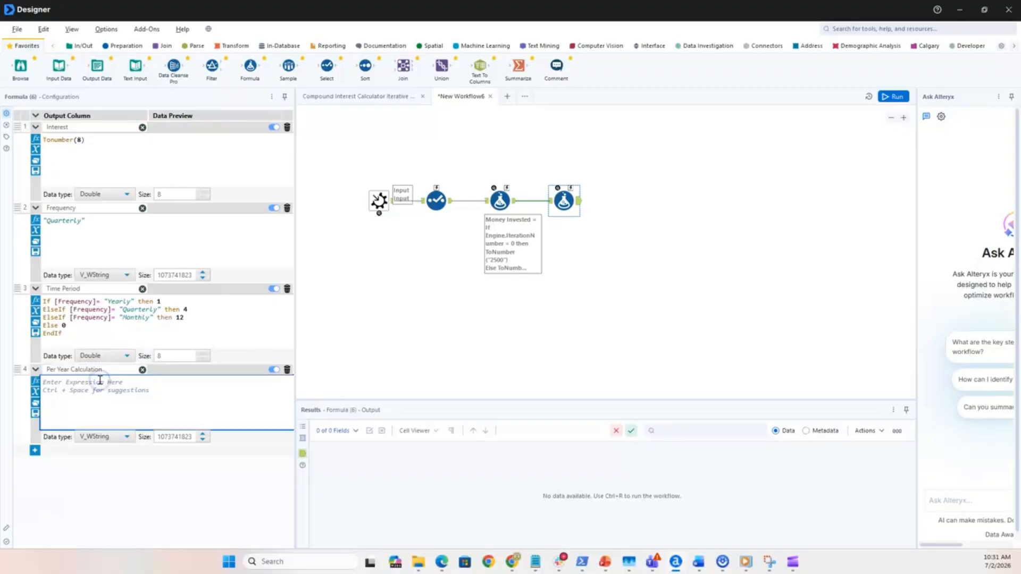
type("(1+([Interest]*[Time Period])/100)")
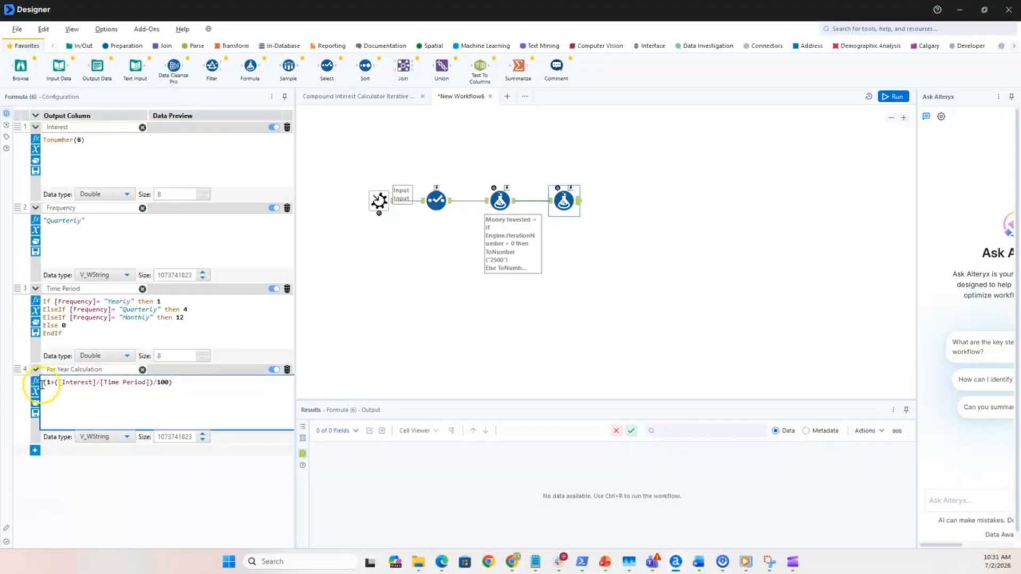
left_click(56, 382)
type("(")
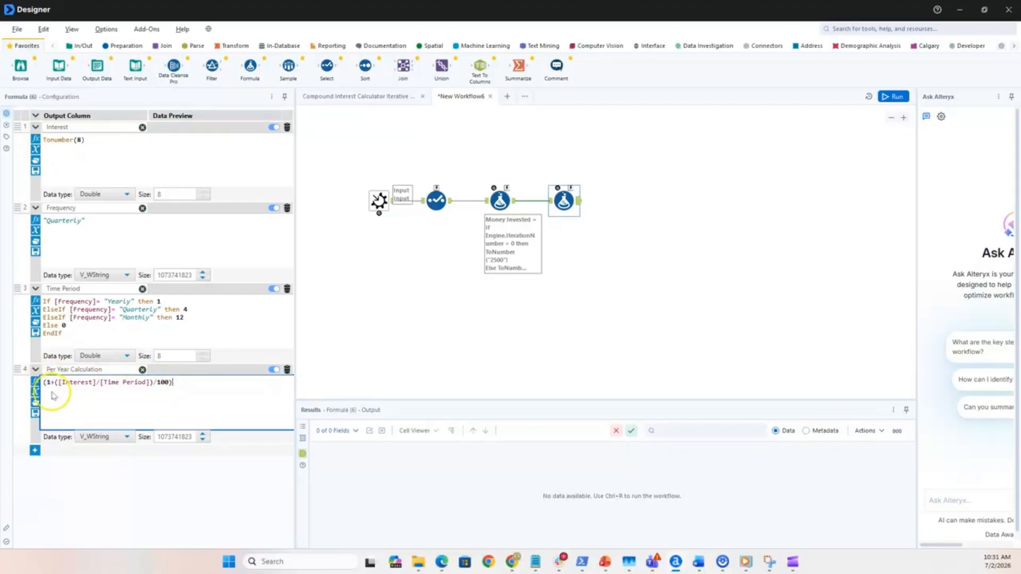
left_click(100, 437)
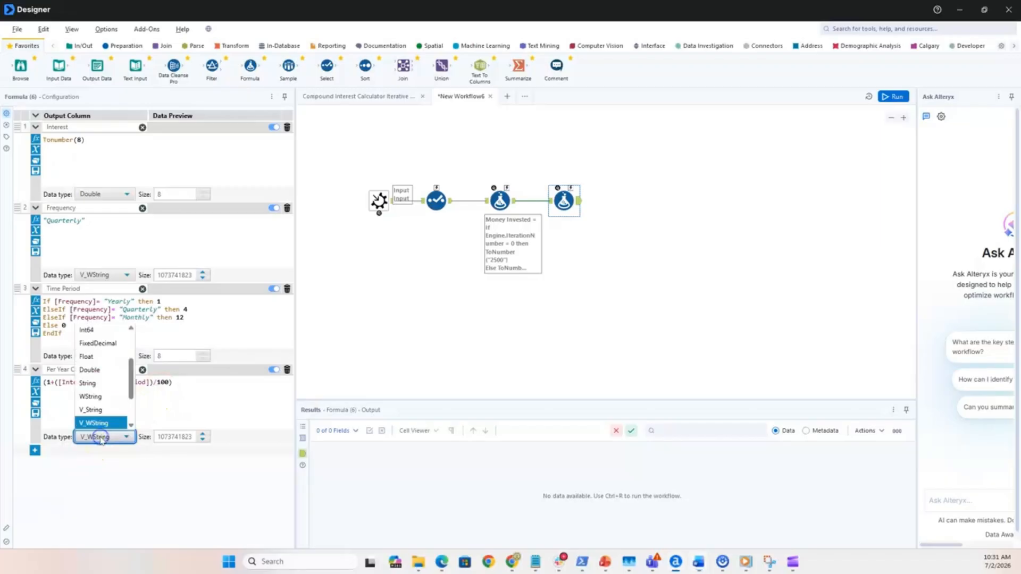
left_click(104, 373)
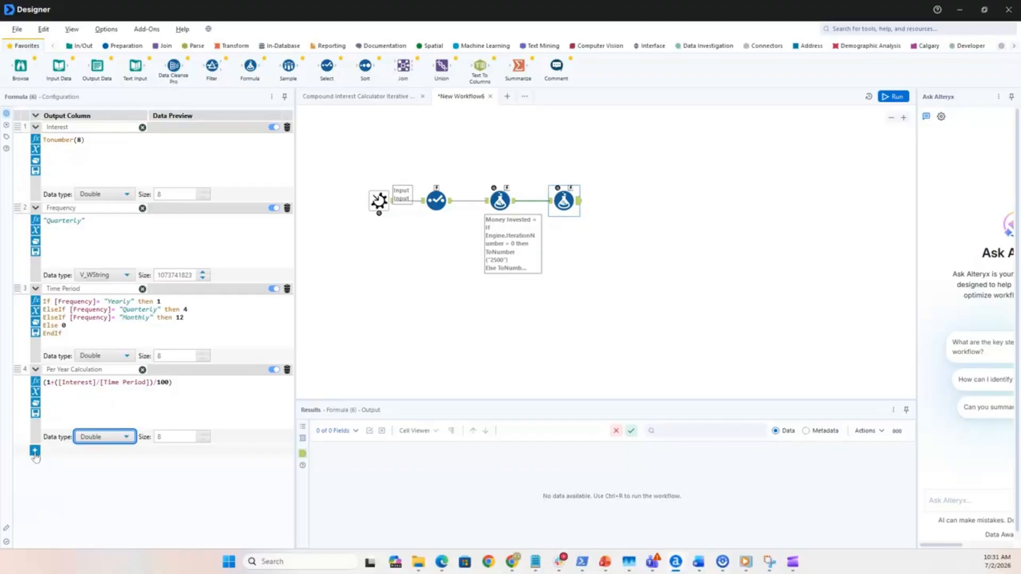
left_click(53, 384)
Step: Add a fifth expression to the second Formula tool that sets Money Invested to [Money Invested]*[Per Year Calculation]
left_click(35, 452)
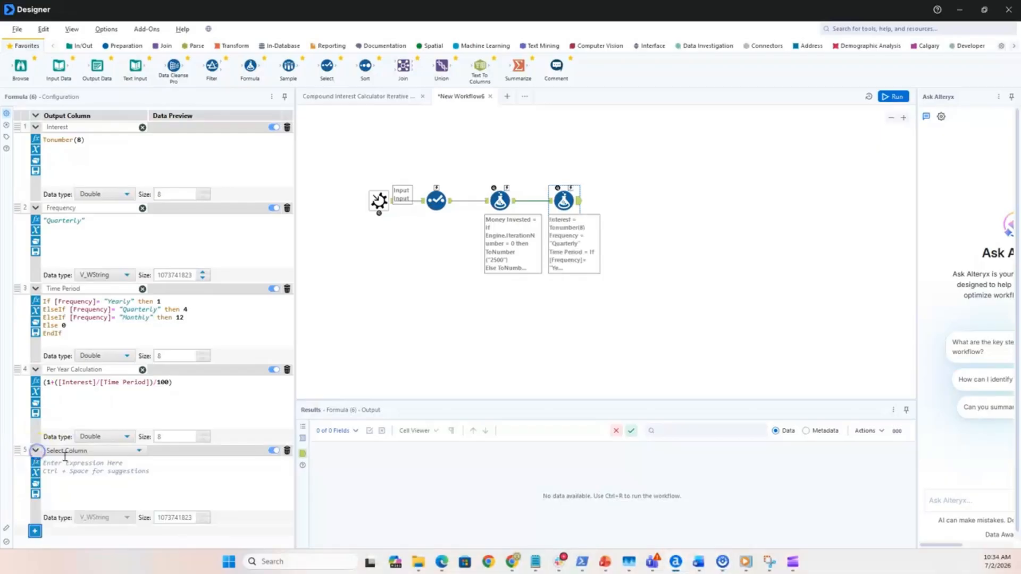
left_click(65, 456)
left_click(77, 465)
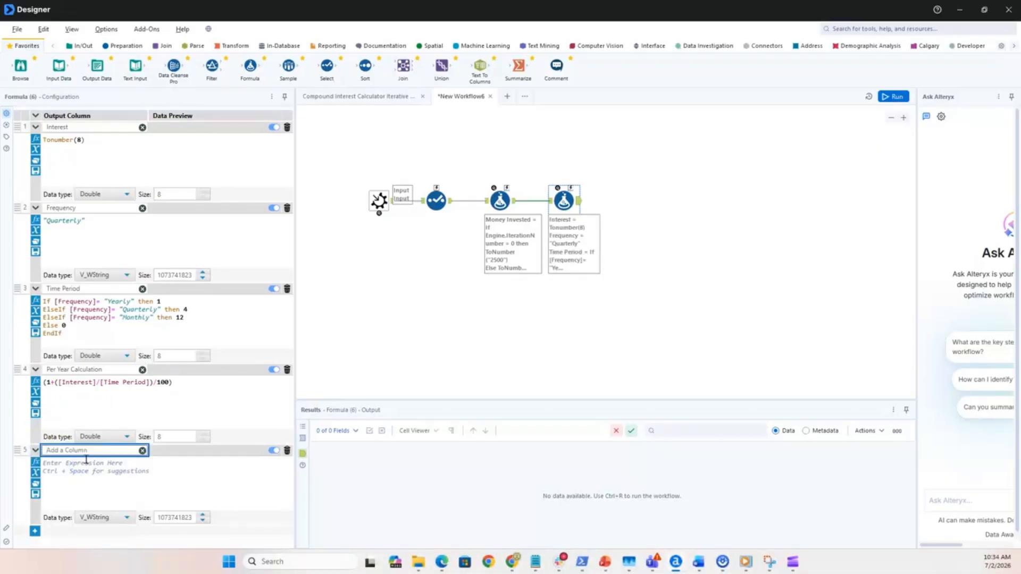
type("Money Invested")
left_click(87, 462)
type("[Money Invested]*[Per Year Calculation]")
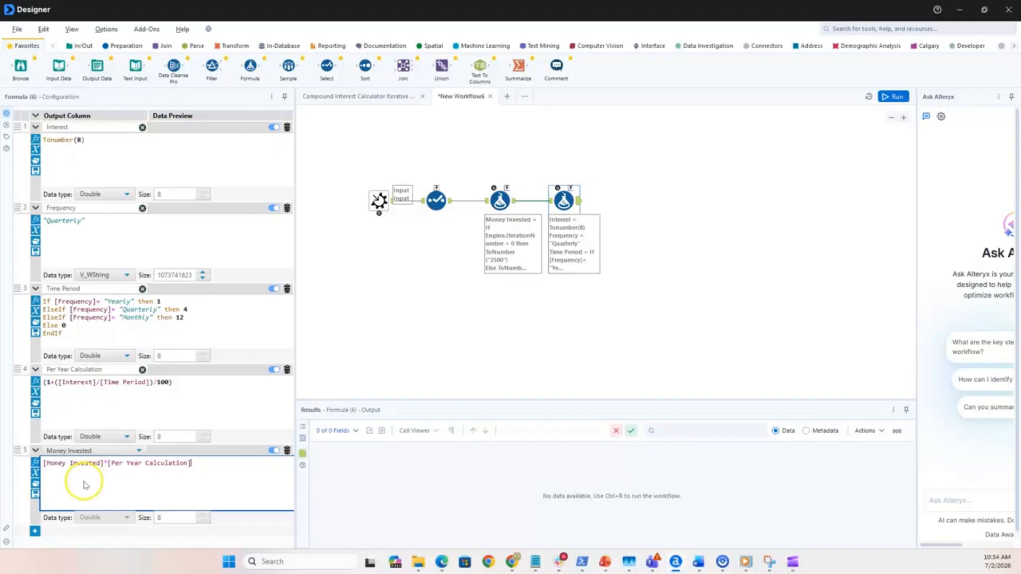
left_click(33, 451)
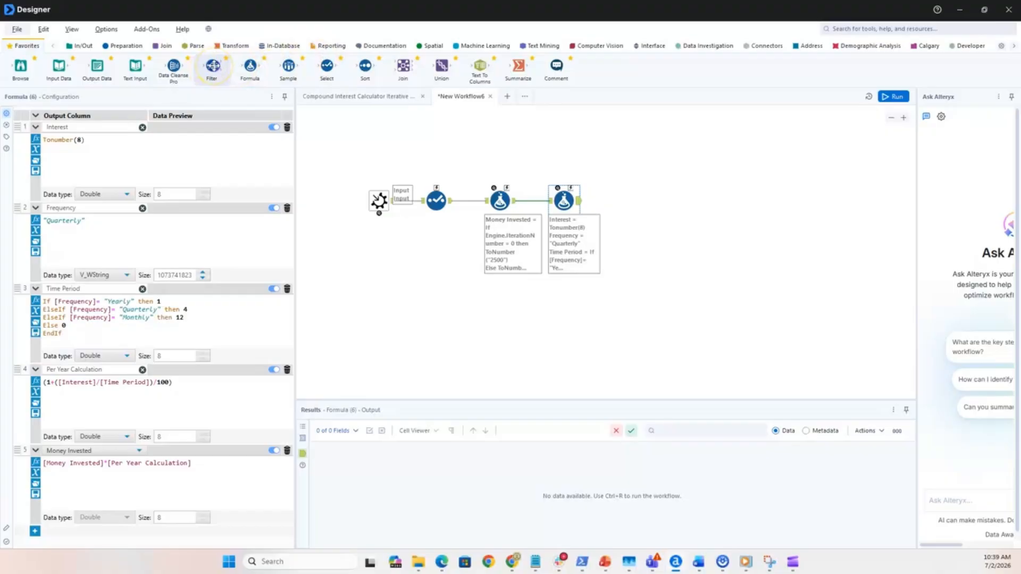
Step: Connect a Filter tool after the second Formula tool with the basic condition Money Invested > 5000
left_click_drag(213, 65, 628, 201)
left_click(619, 194)
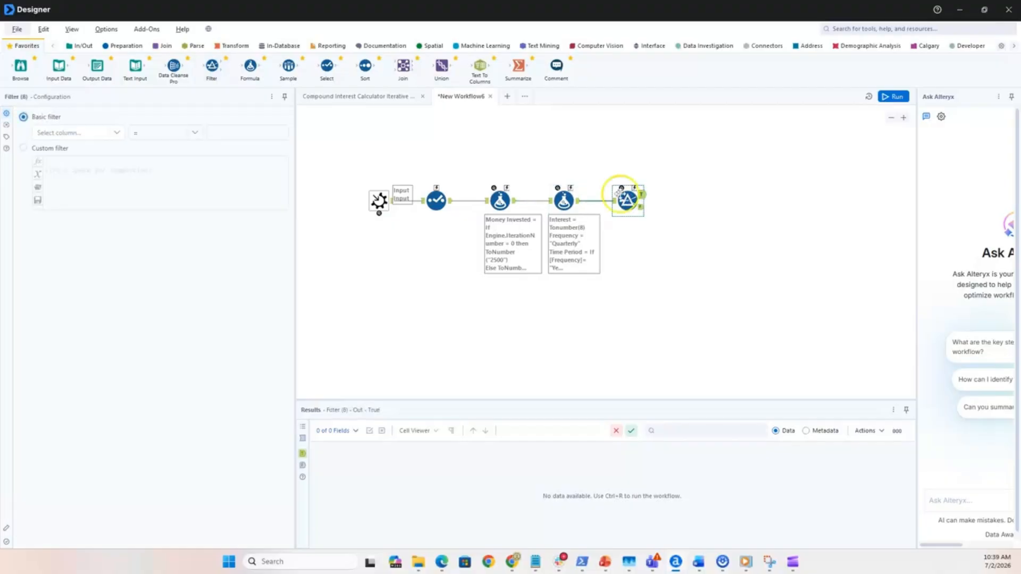
left_click(119, 134)
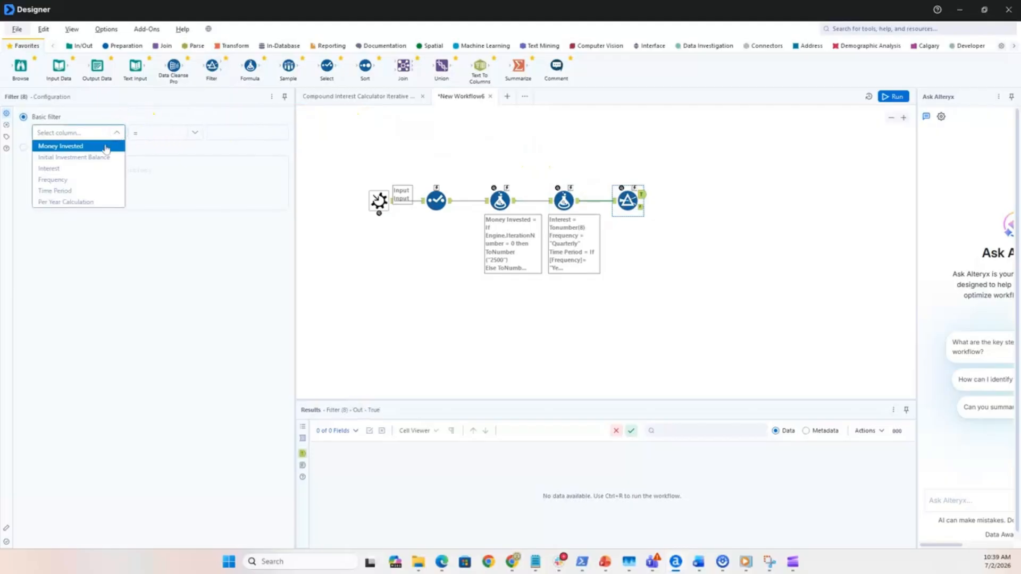
left_click(107, 148)
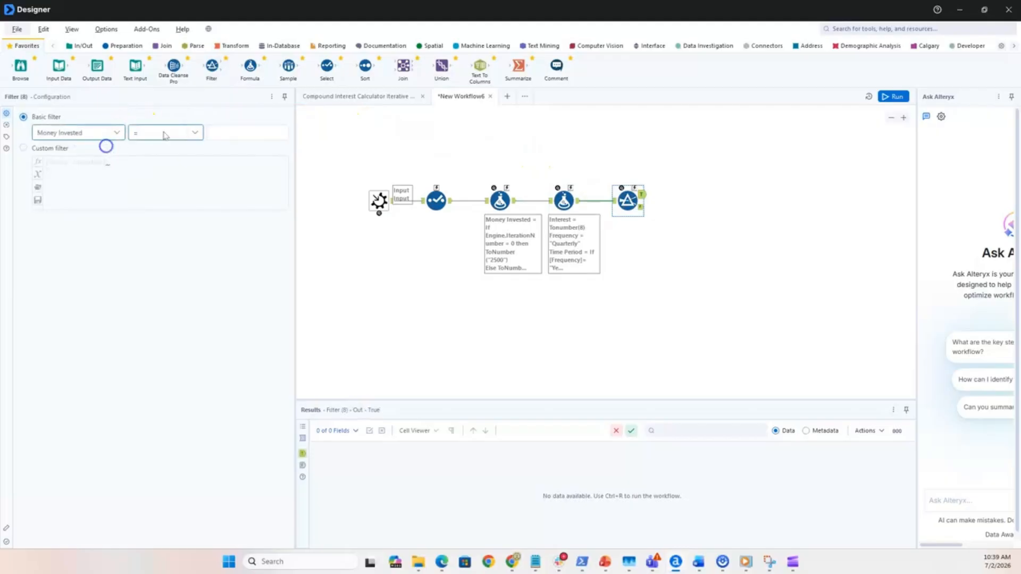
left_click(196, 133)
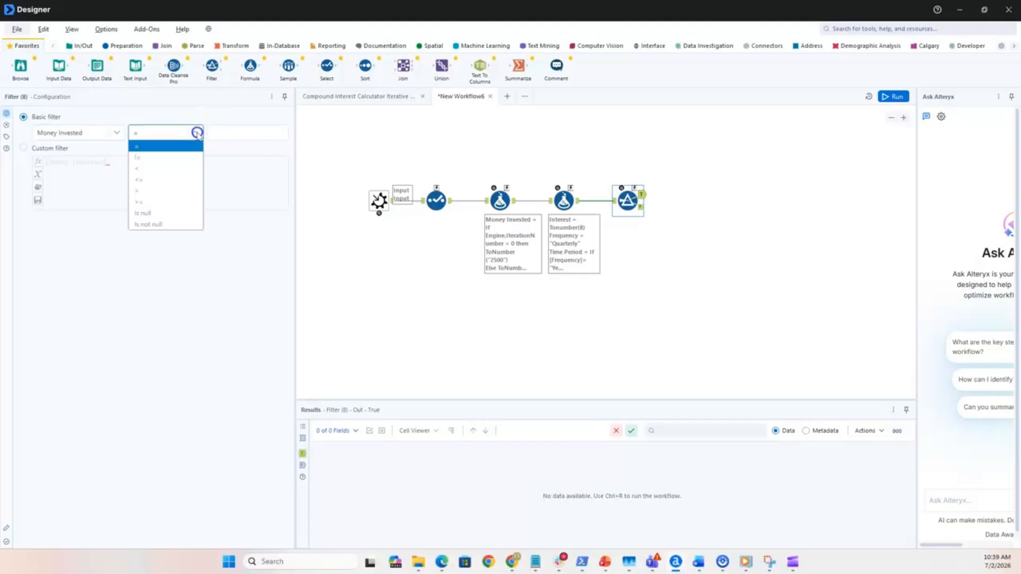
left_click(169, 190)
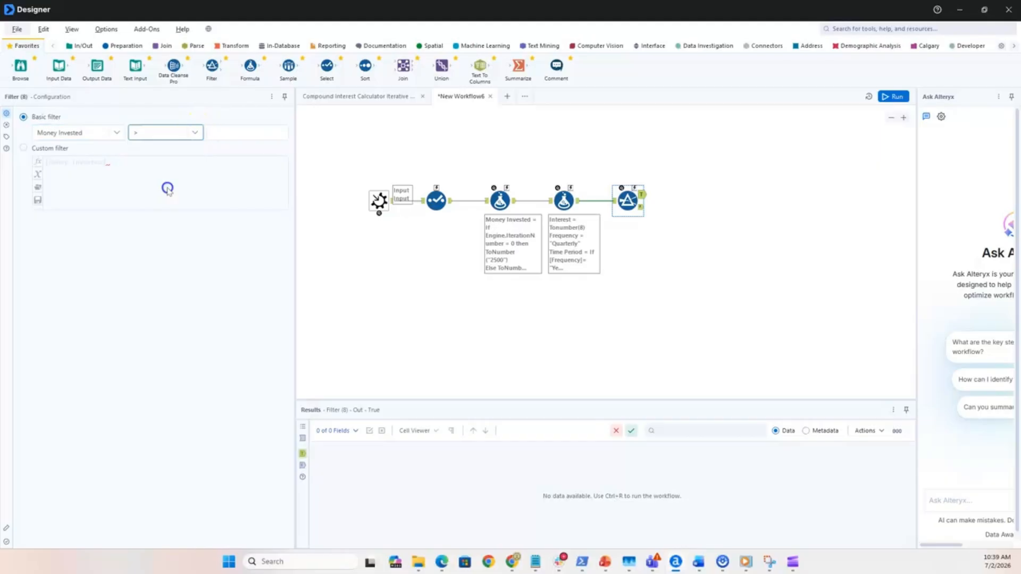
left_click(236, 132)
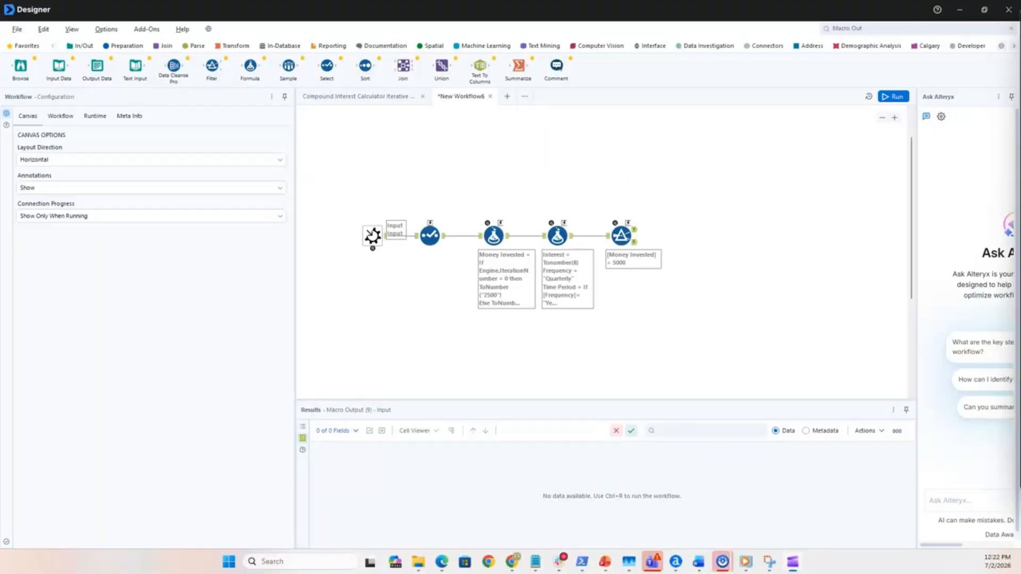
Step: Place a Macro Output tool below the workflow and connect the Filter's False output to it
left_click(636, 243)
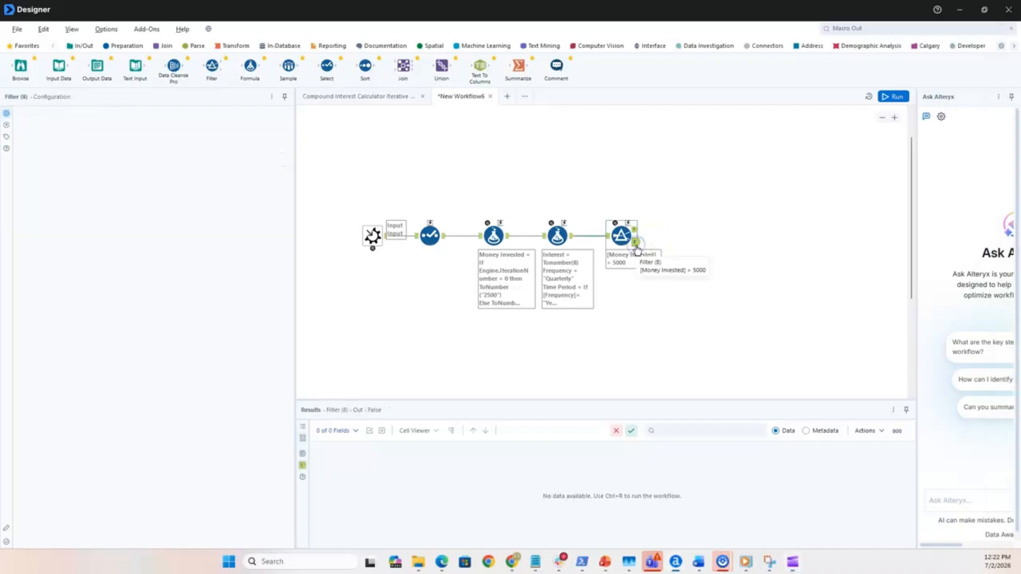
left_click(651, 46)
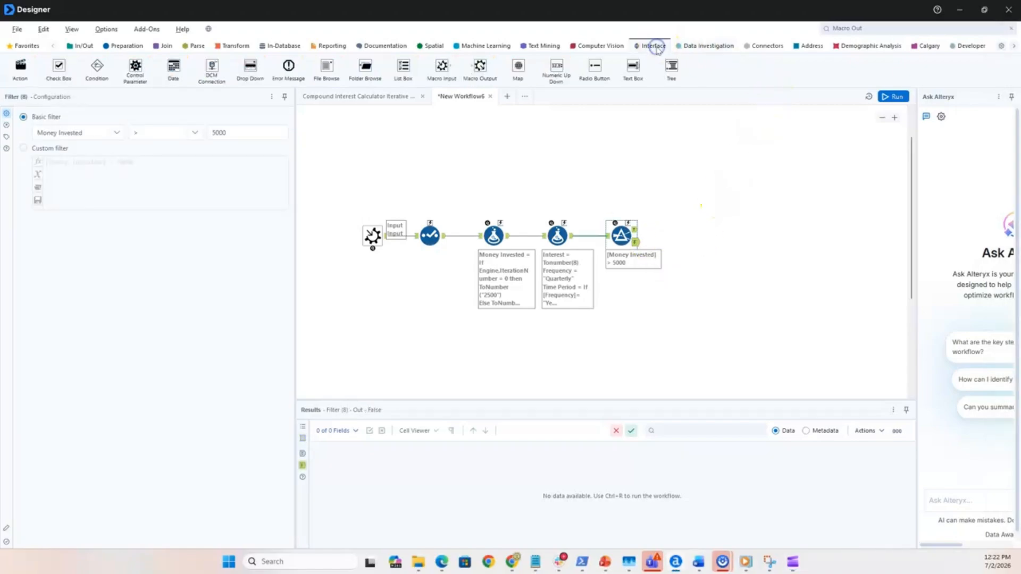
left_click_drag(481, 69, 448, 350)
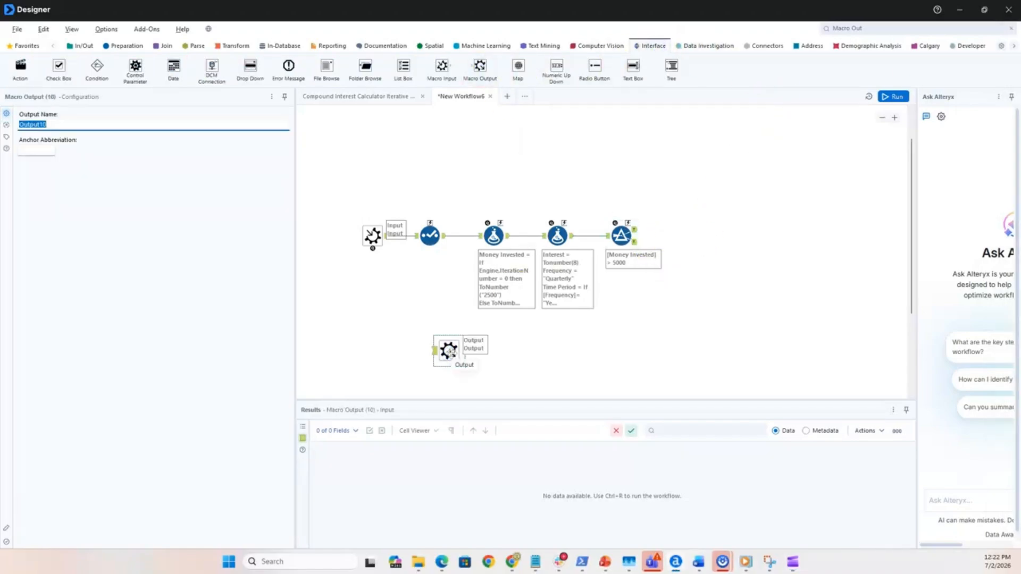
left_click_drag(636, 243, 432, 355)
left_click(448, 352)
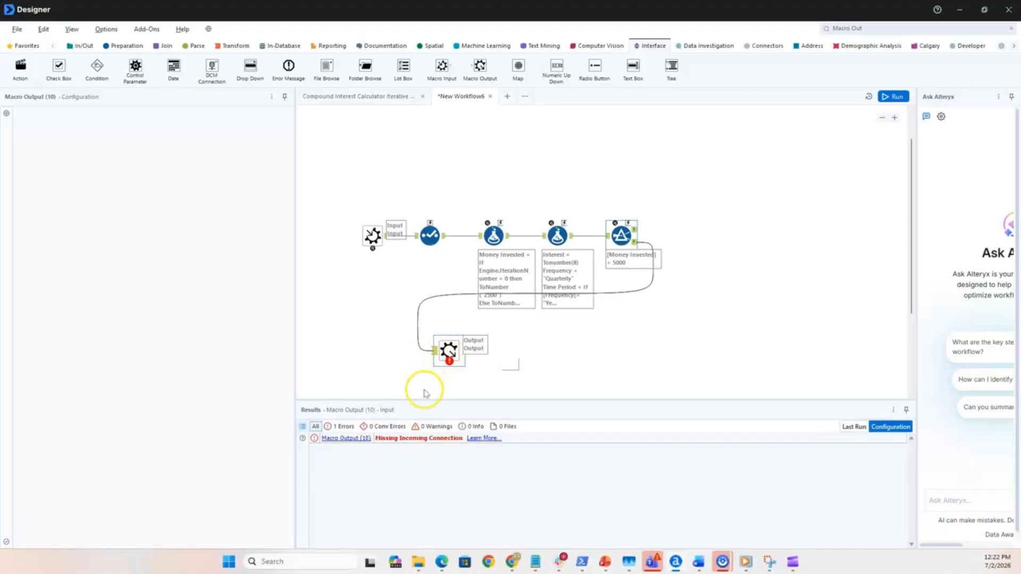
left_click_drag(449, 351, 424, 389)
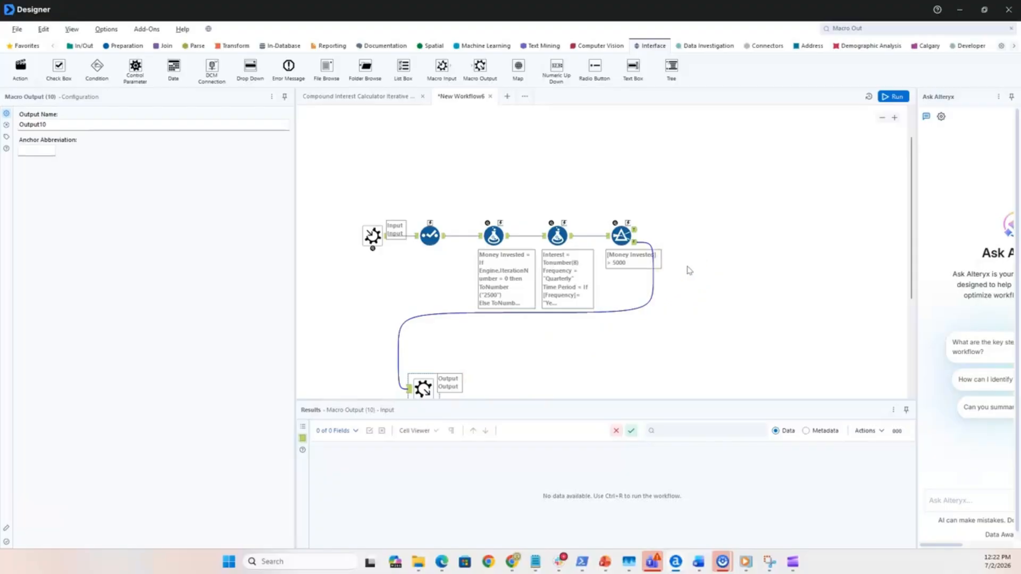
left_click(659, 268)
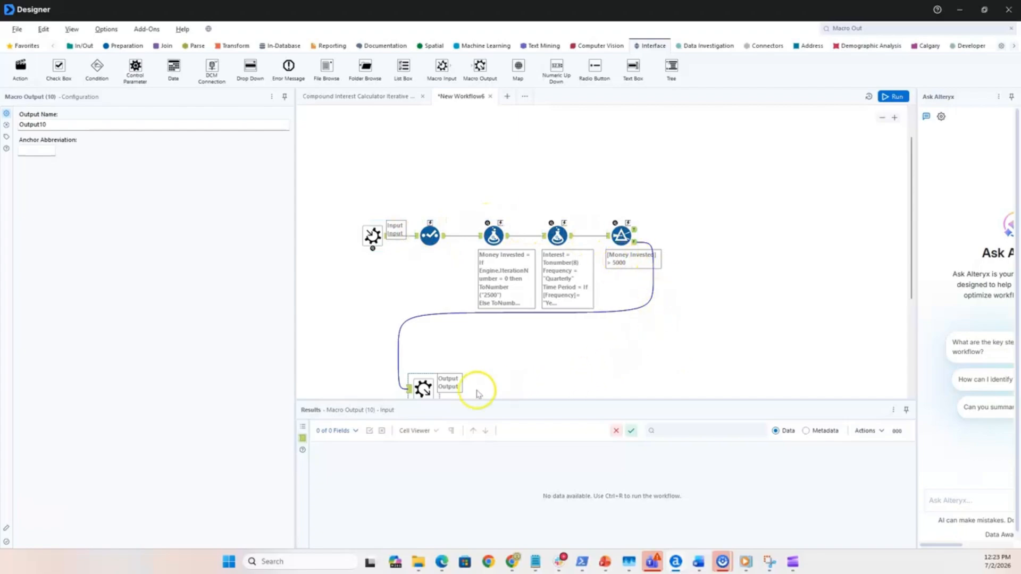
left_click(636, 231)
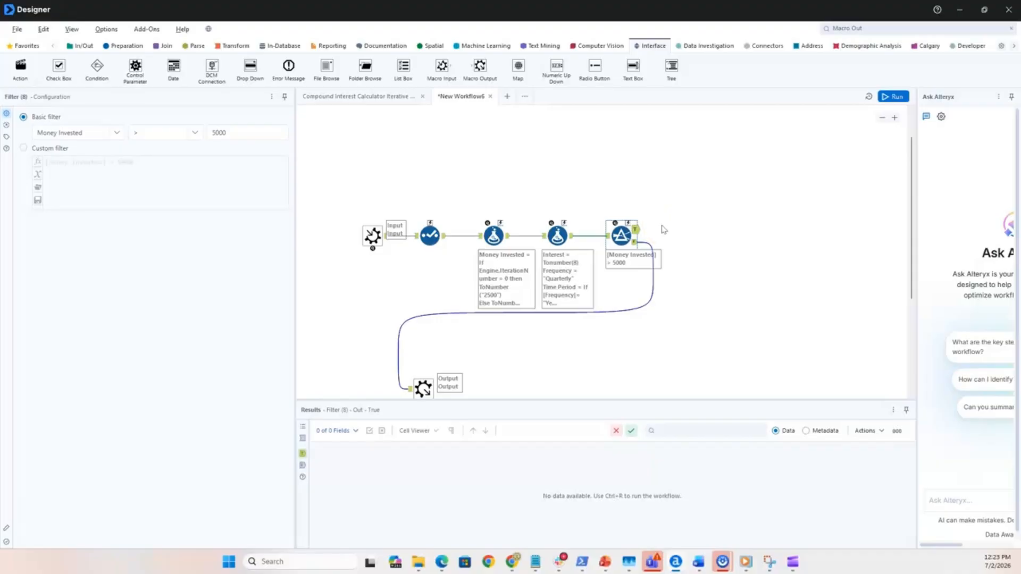
left_click(650, 229)
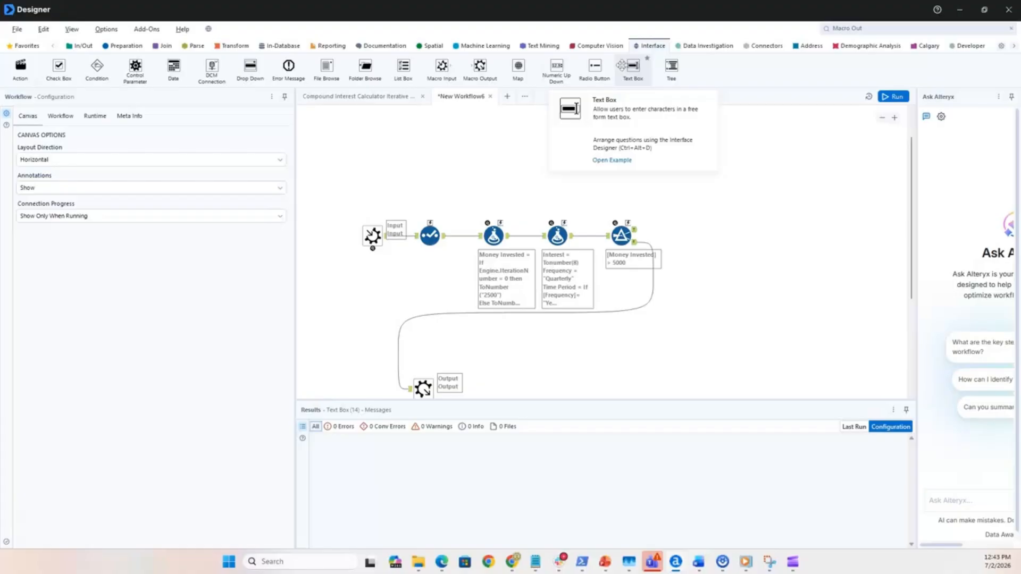
Step: Add a Text Box asking "How much money have you invested?" above the workflow and connect it to the first Formula tool
left_click(633, 66)
left_click_drag(633, 66, 462, 131)
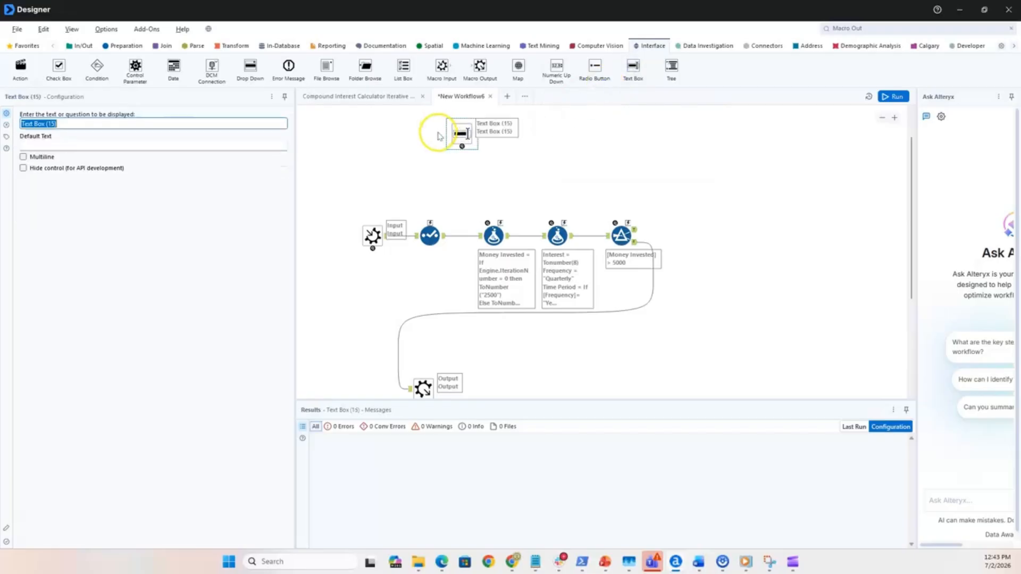
type("H")
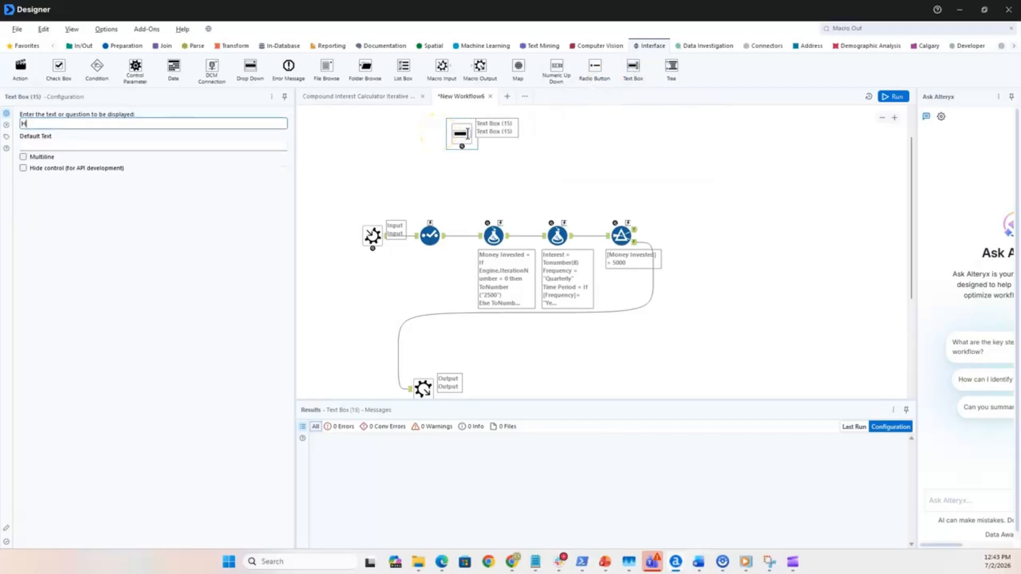
type("ow much money have you invested?")
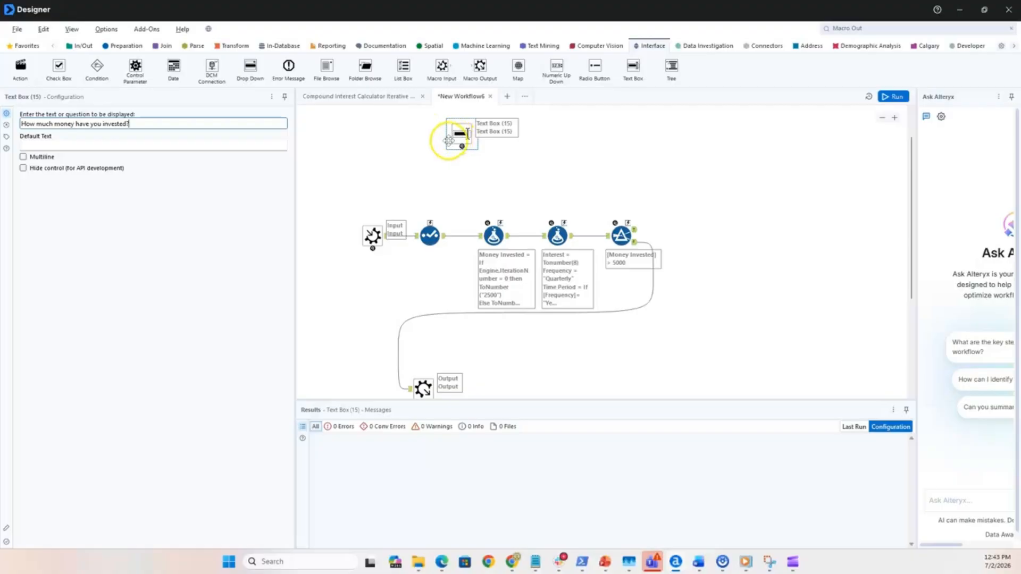
left_click(482, 166)
left_click(462, 144)
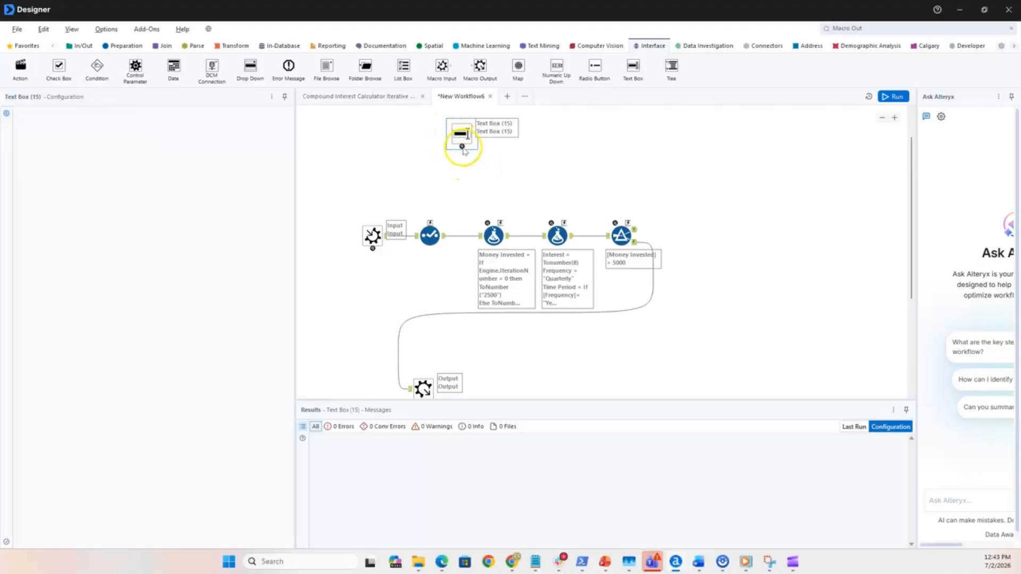
left_click_drag(462, 146, 500, 225)
left_click(519, 179)
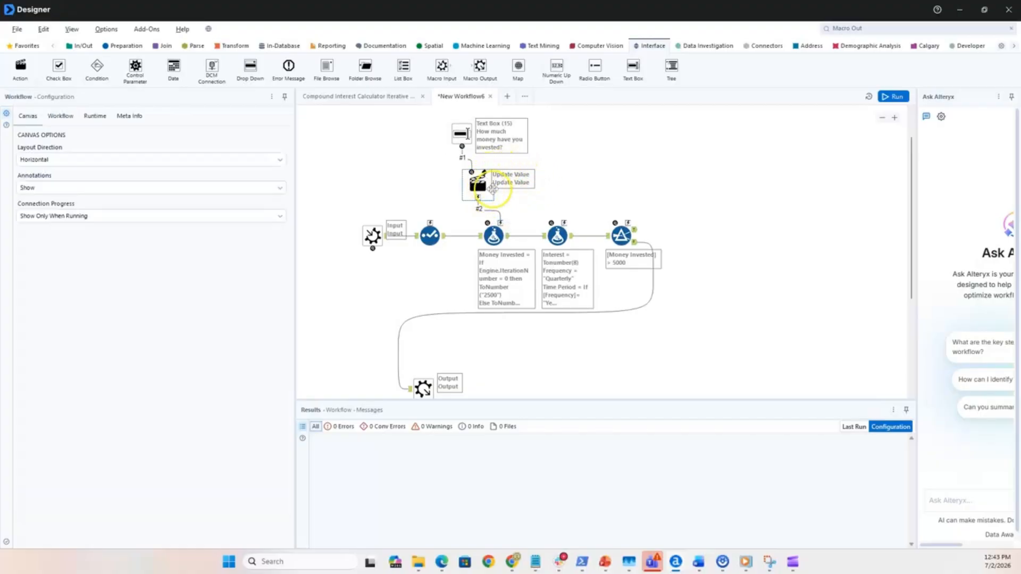
Step: Configure the Action tool to update the Money Invested expression, replacing only the specific string 2500 used in the first Formula tool
left_click(478, 181)
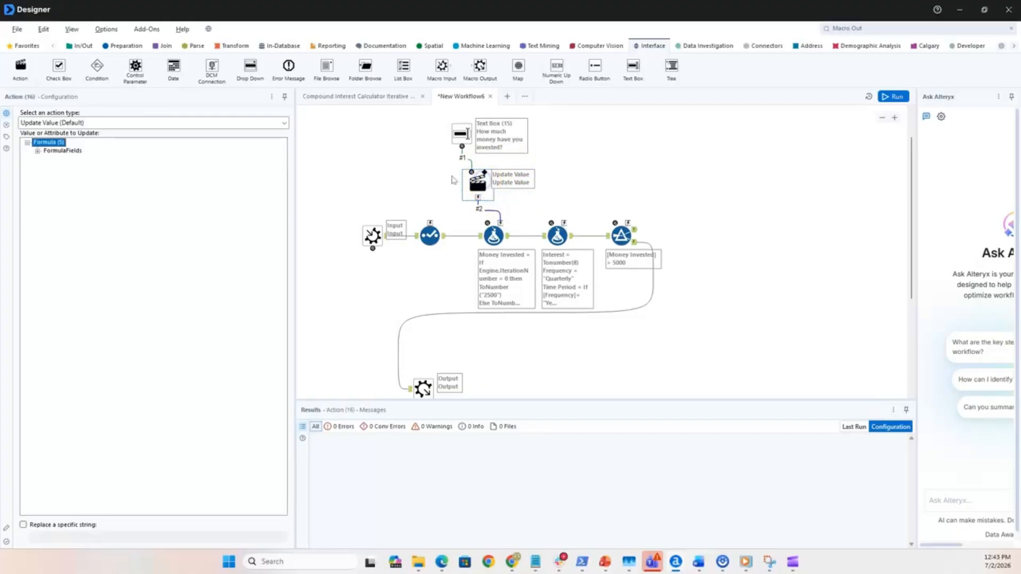
left_click(38, 151)
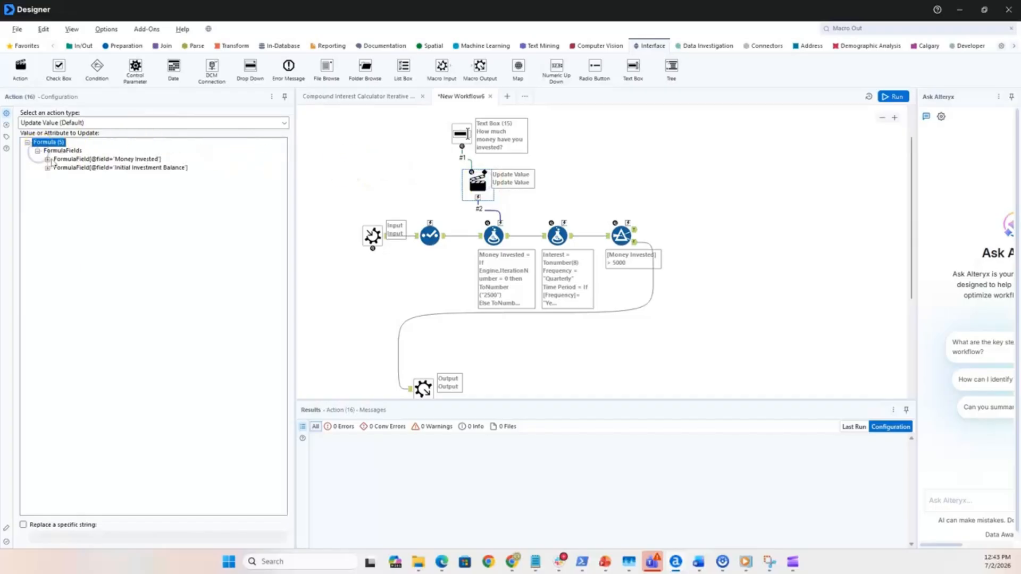
left_click(48, 160)
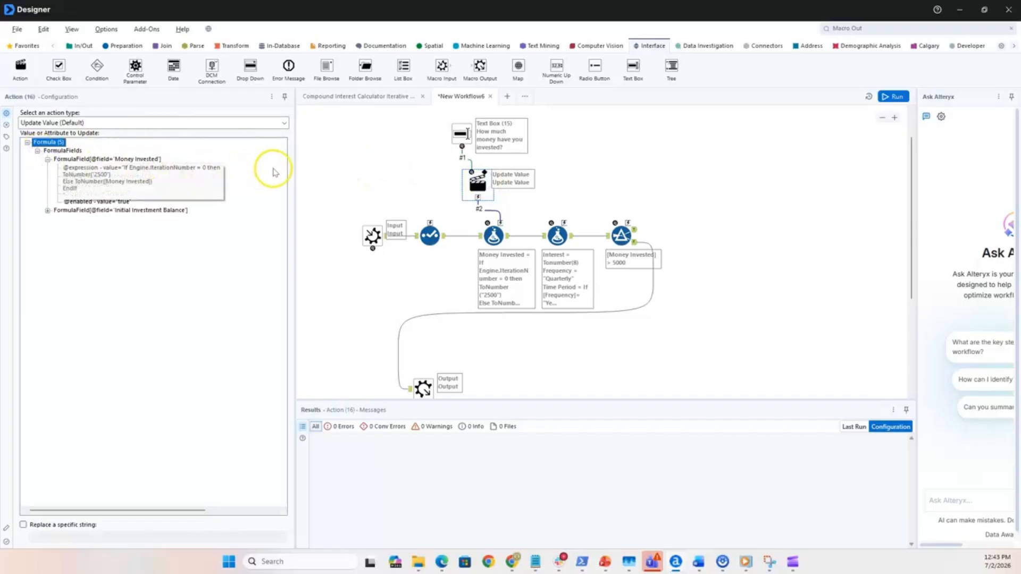
left_click(248, 167)
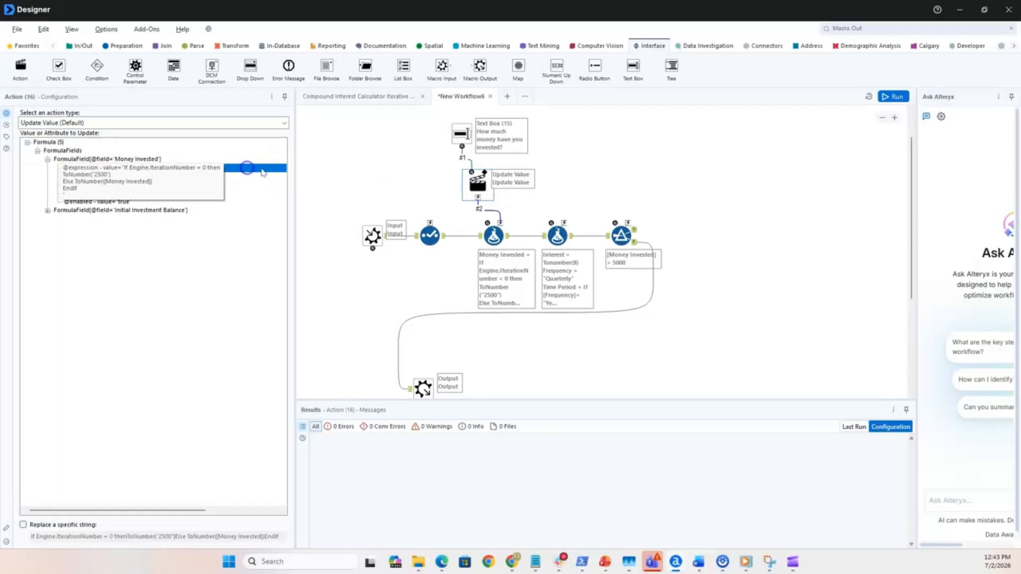
left_click(23, 525)
left_click(55, 536)
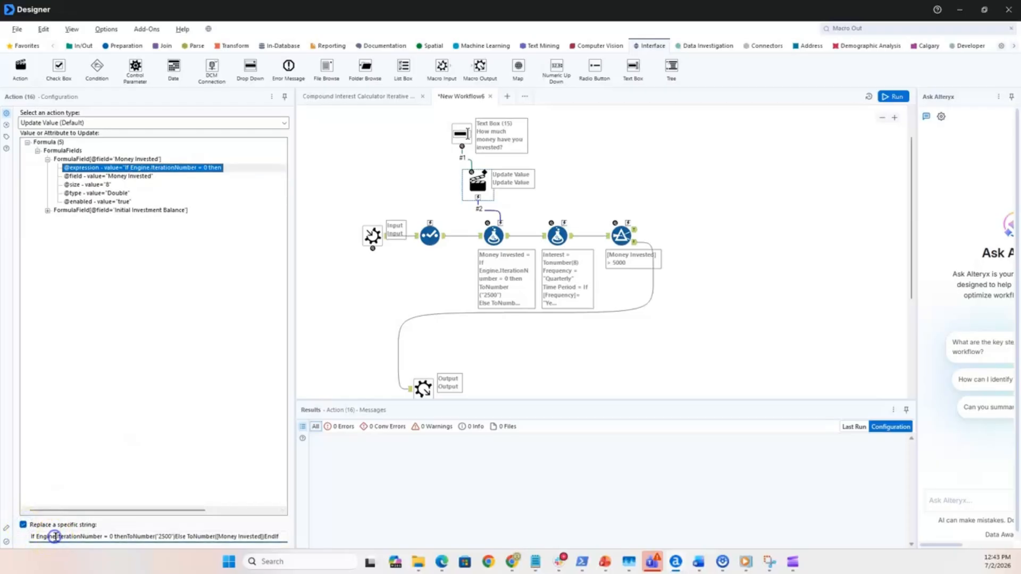
key("ctrl+a")
type("25")
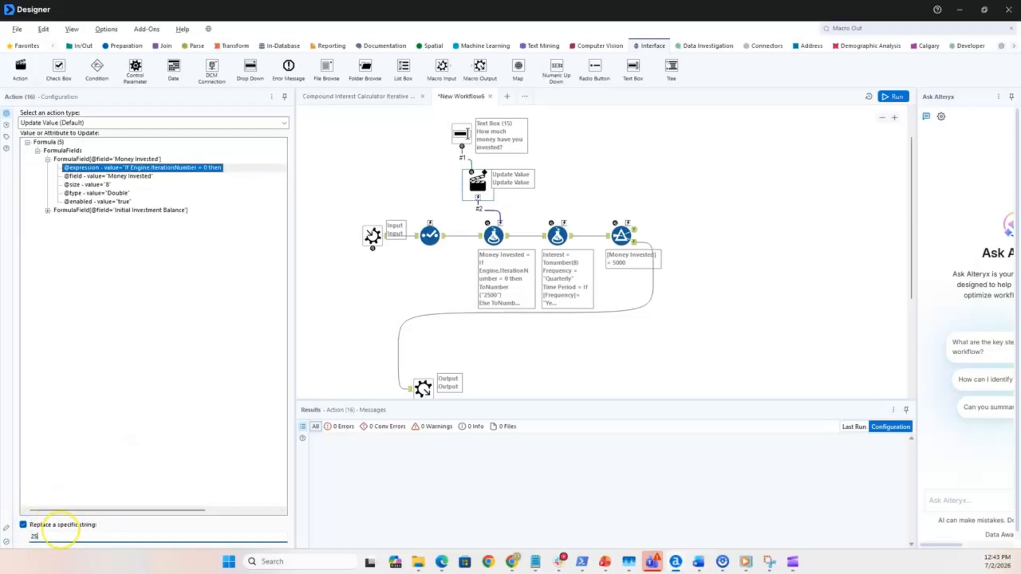
key("ctrl+a")
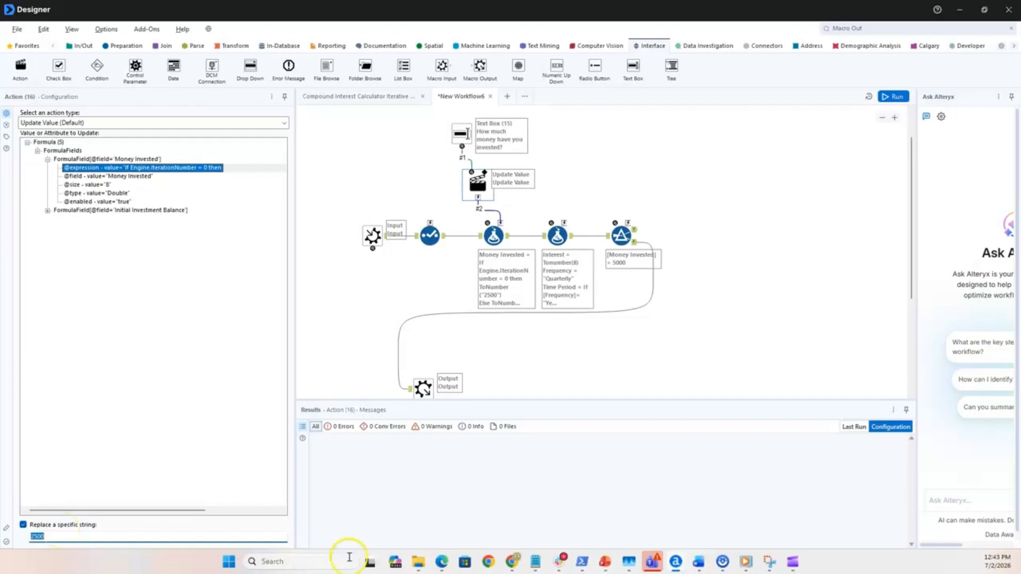
left_click(493, 237)
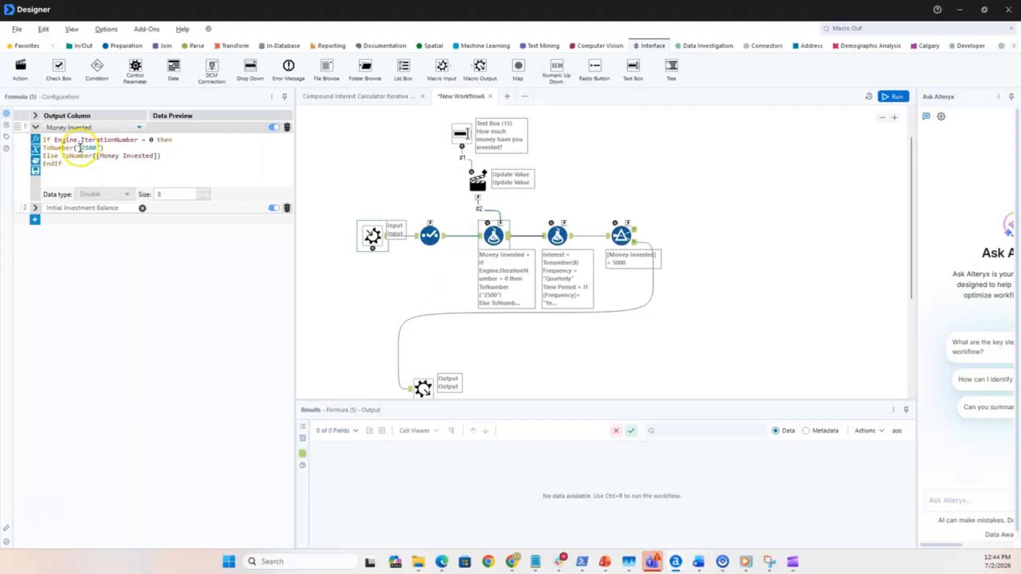
double_click(89, 148)
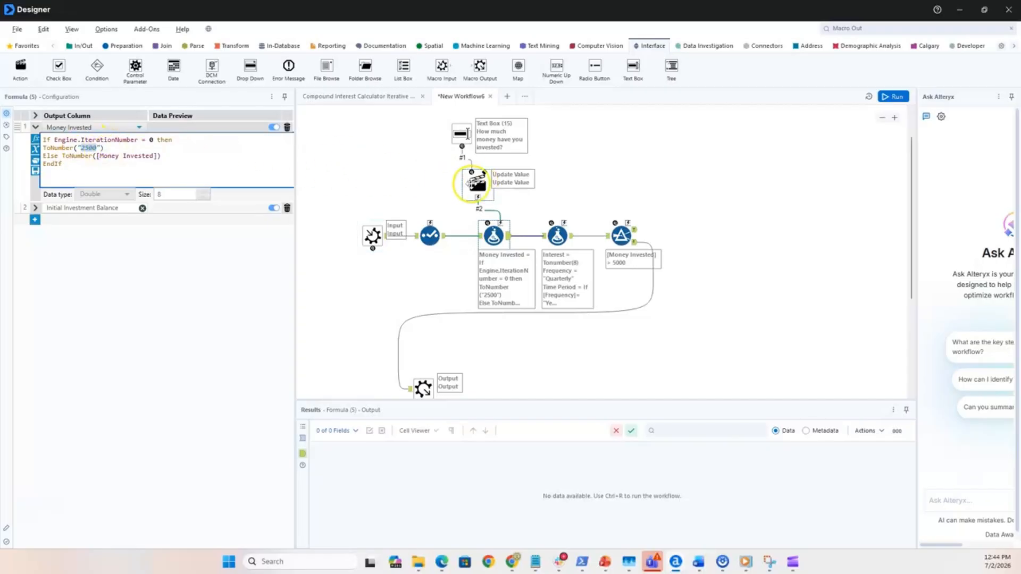
left_click(477, 182)
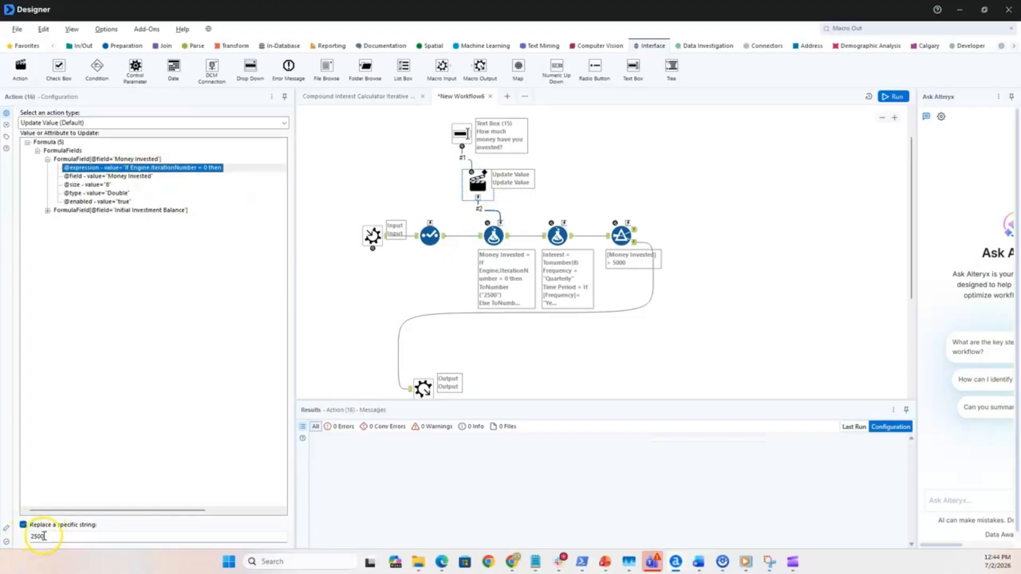
Step: Move the existing Action tool aside and connect the invested-money Text Box to the first Formula tool through a second Action
left_click_drag(481, 180, 424, 180)
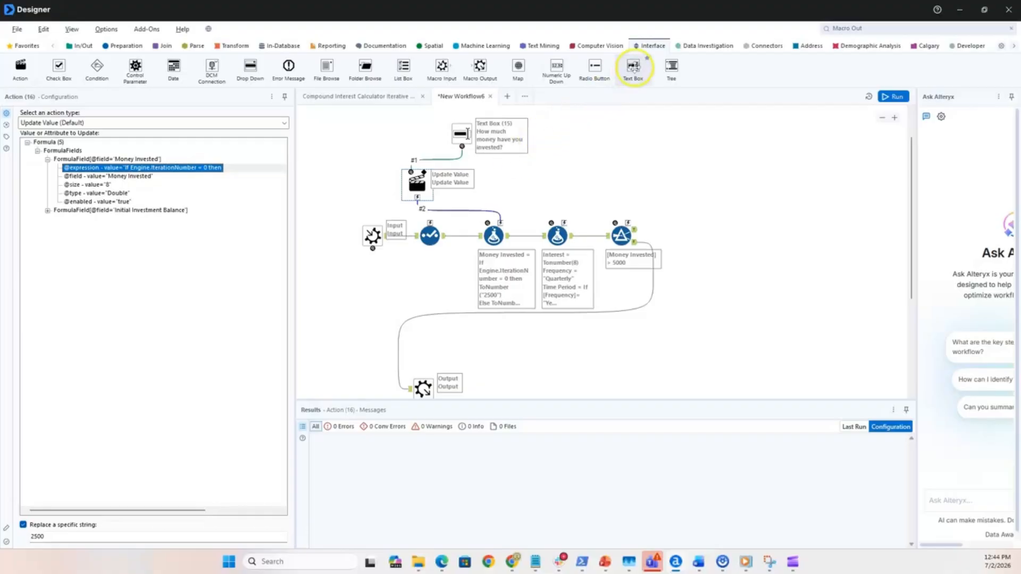
left_click_drag(464, 153, 500, 221)
left_click(506, 207)
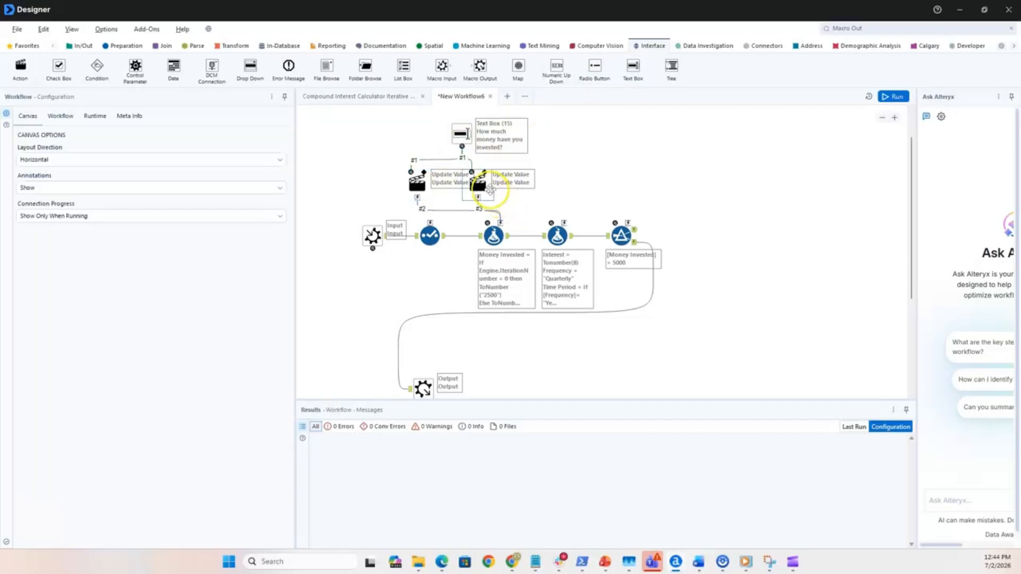
left_click(486, 174)
left_click_drag(491, 176, 495, 181)
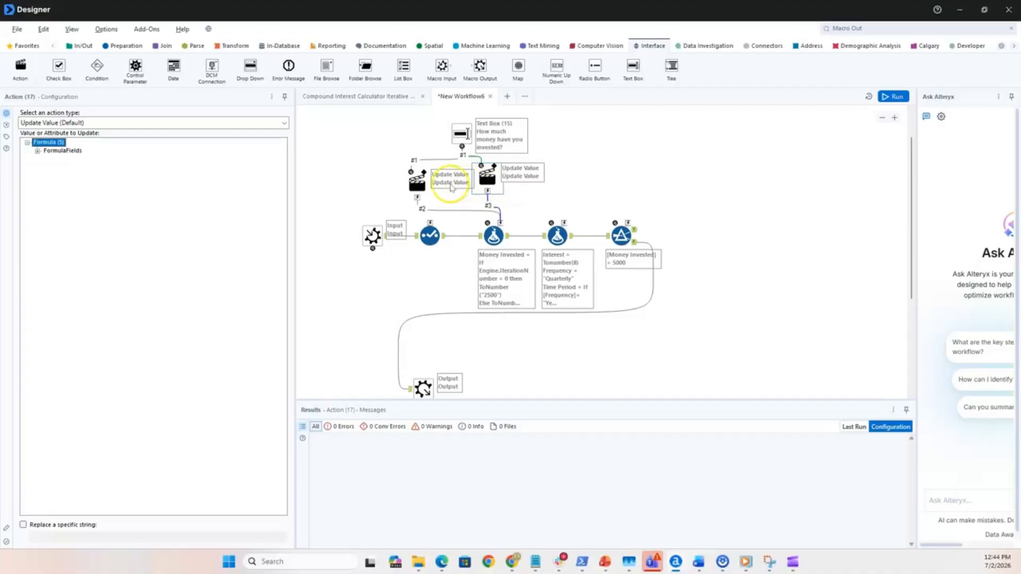
Step: Configure the second Action to update the Initial Investment Balance expression, replacing only the specific string 2500
left_click(38, 152)
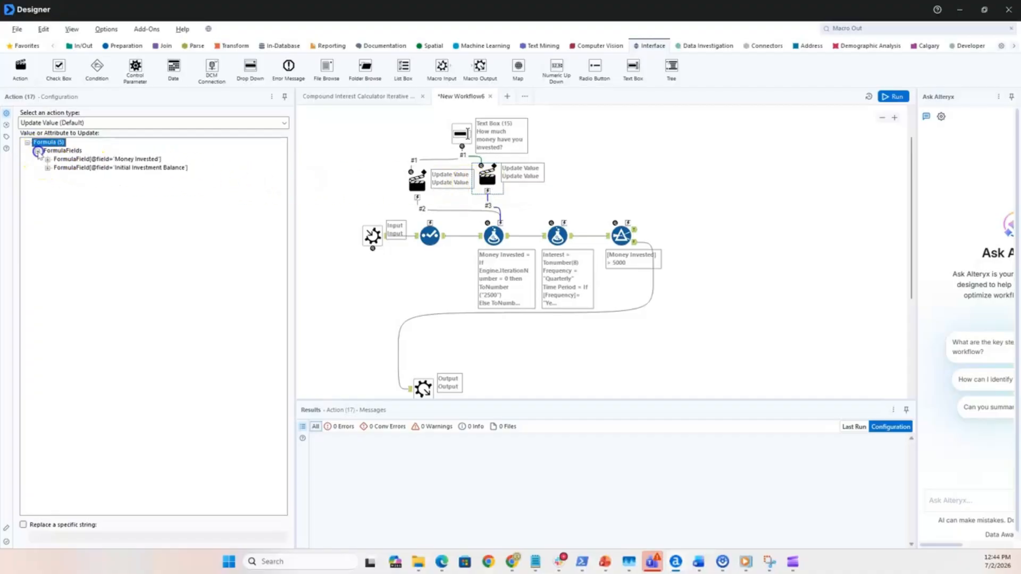
left_click(47, 168)
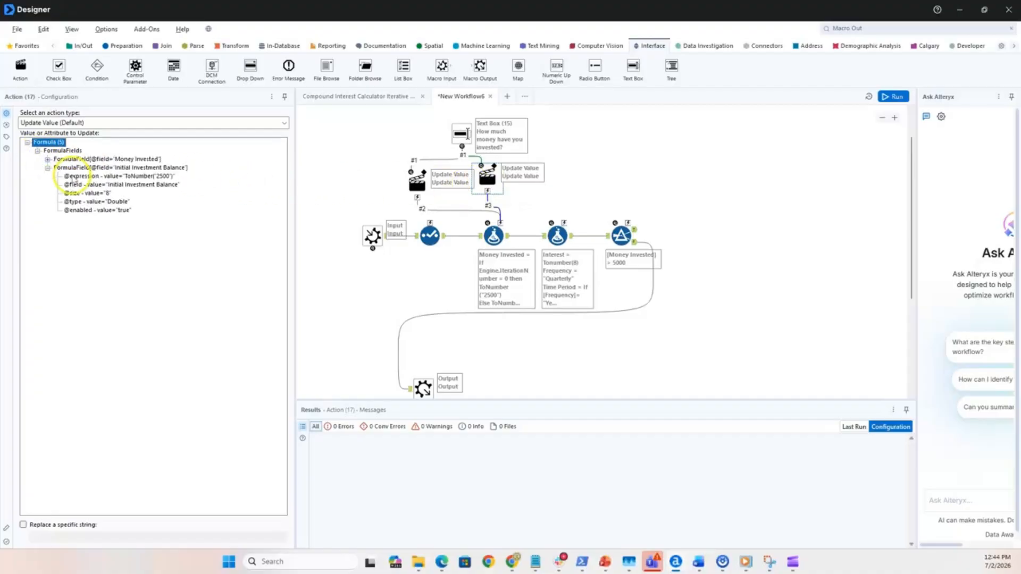
left_click(144, 177)
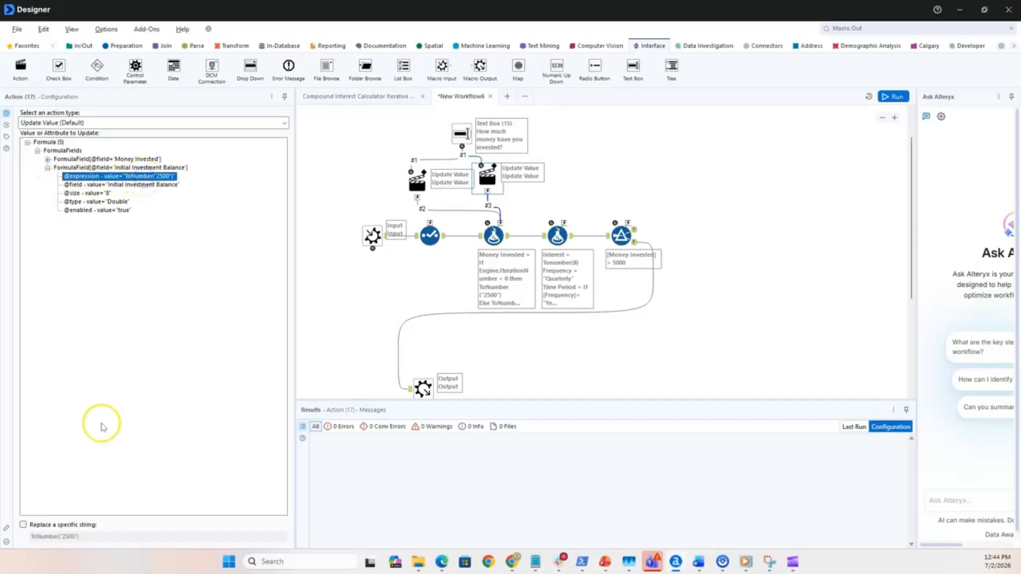
left_click(23, 525)
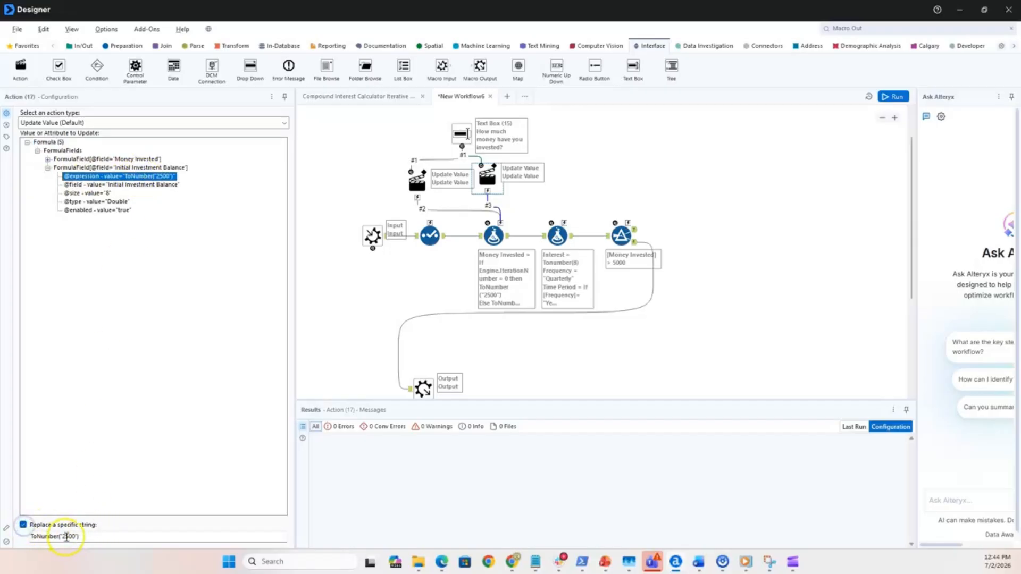
left_click_drag(88, 537, 11, 534)
type("2500")
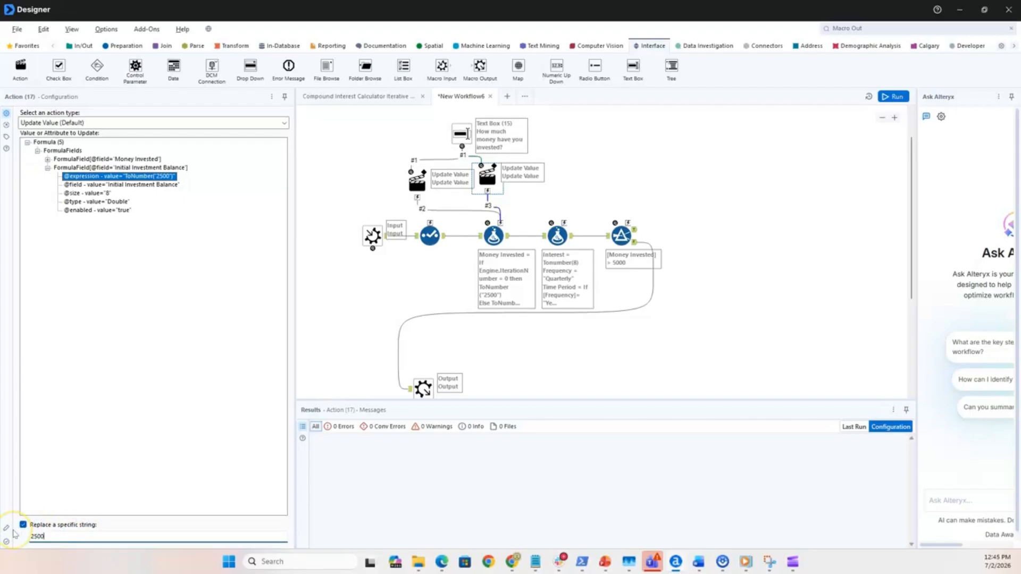
Step: Add a Text Box asking "What is the annual interest rate?" and connect it to the second Formula tool with an Action updating Interest
left_click_drag(633, 67, 551, 133)
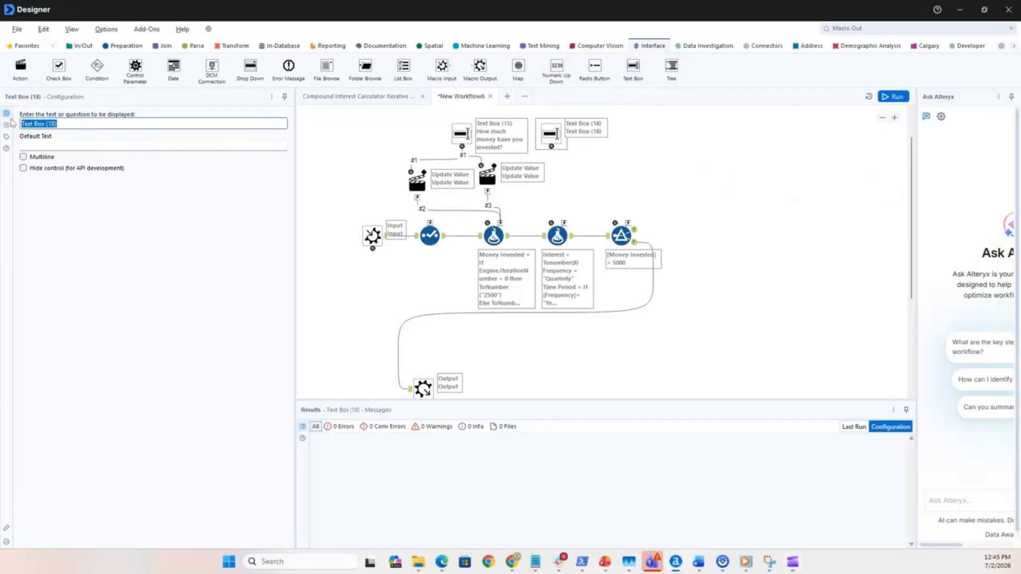
type("What is the annual interest rate?")
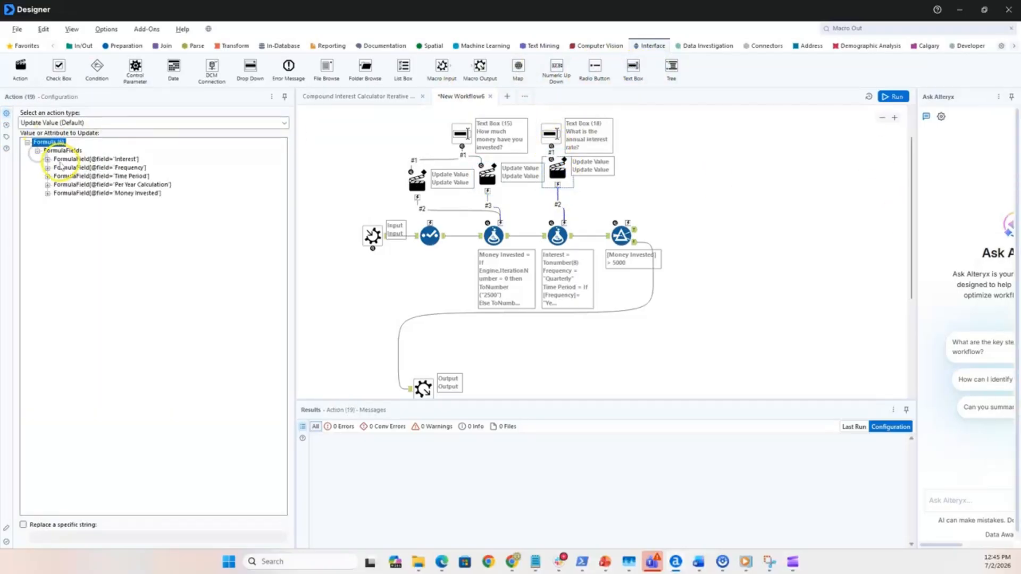
left_click(86, 536)
Step: Add a third Text Box asking "What is the frequency? (e.g. Yearly, Quarterly, Monthly)"
left_click_drag(633, 66, 634, 134)
type("What is the frequency? (")
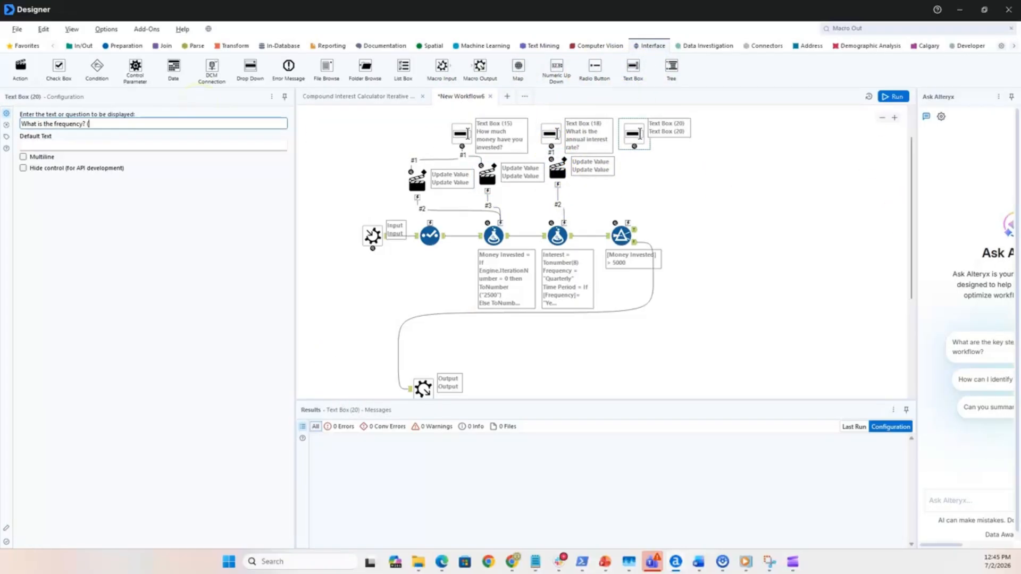
type("e.g. Yearly, Quarterly, Monthly)")
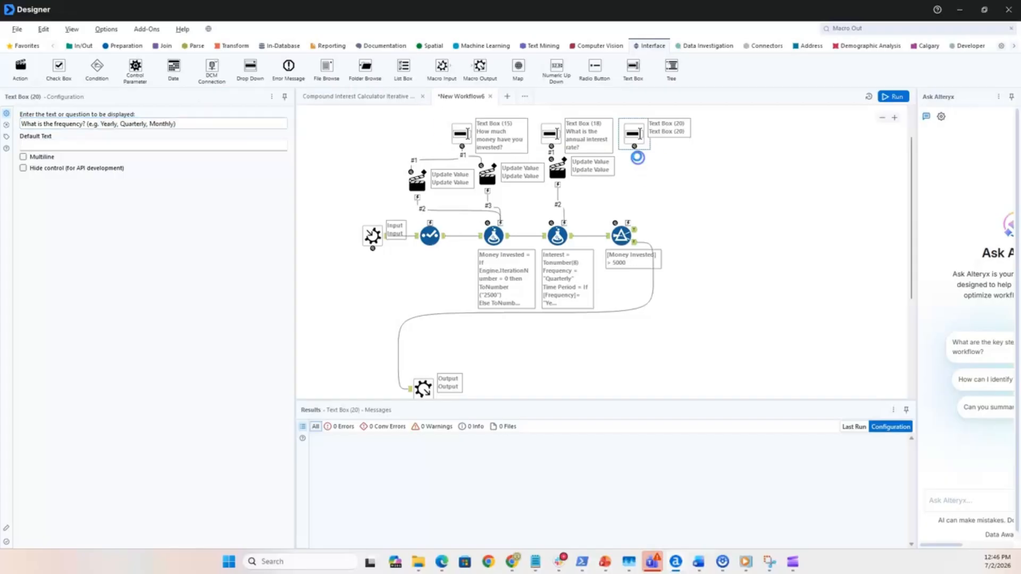
Step: Connect the frequency Text Box to the second Formula tool and set its Action to replace the Quarterly string in the Frequency expression
left_click_drag(634, 146, 564, 222)
left_click_drag(596, 180, 634, 170)
left_click(38, 151)
left_click(48, 167)
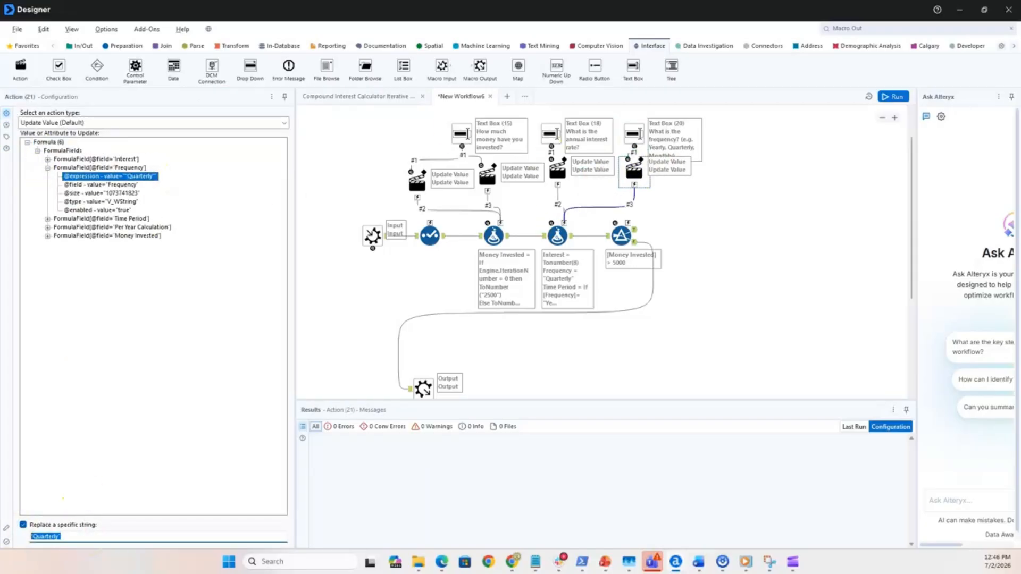
left_click(719, 190)
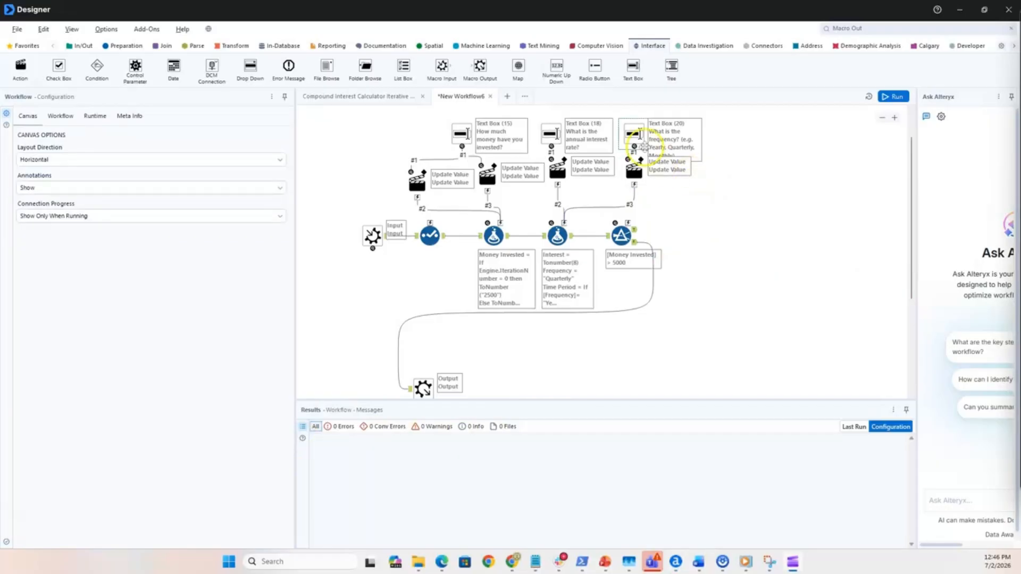
Step: Add a fourth Text Box beside the others asking "How much money are you trying to make?"
left_click_drag(634, 66, 723, 134)
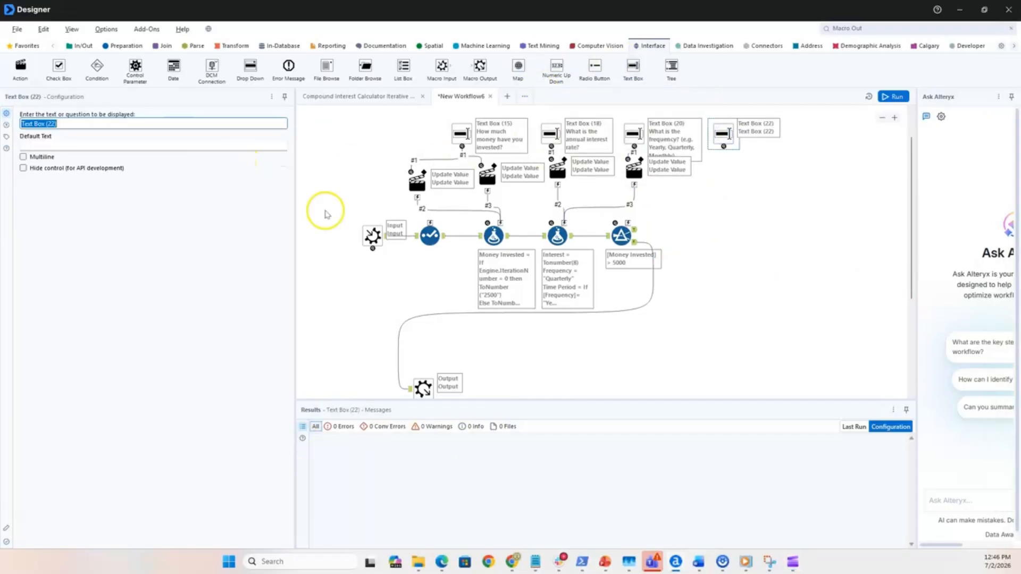
type("How much money are you trying to make?")
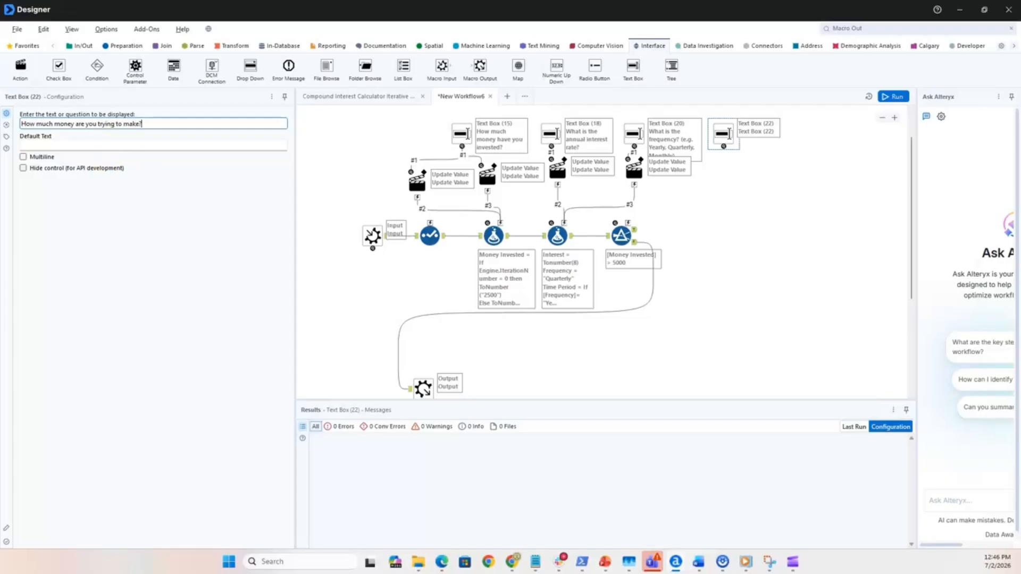
left_click(686, 192)
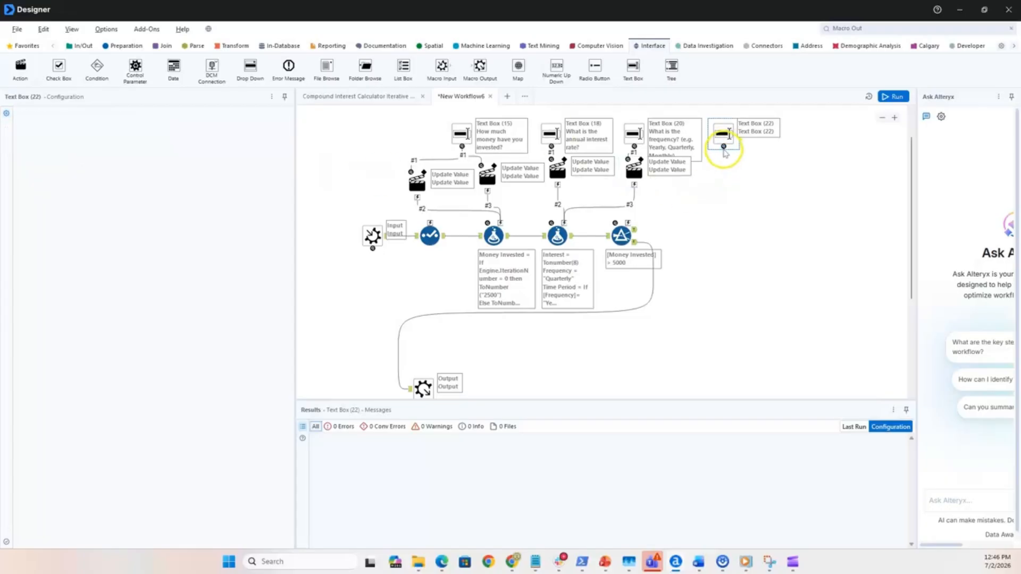
Step: Connect the "How much money are you trying to make?" Text Box to the Filter tool and set its Action to update the Operand value
left_click_drag(724, 147, 628, 224)
left_click(373, 236)
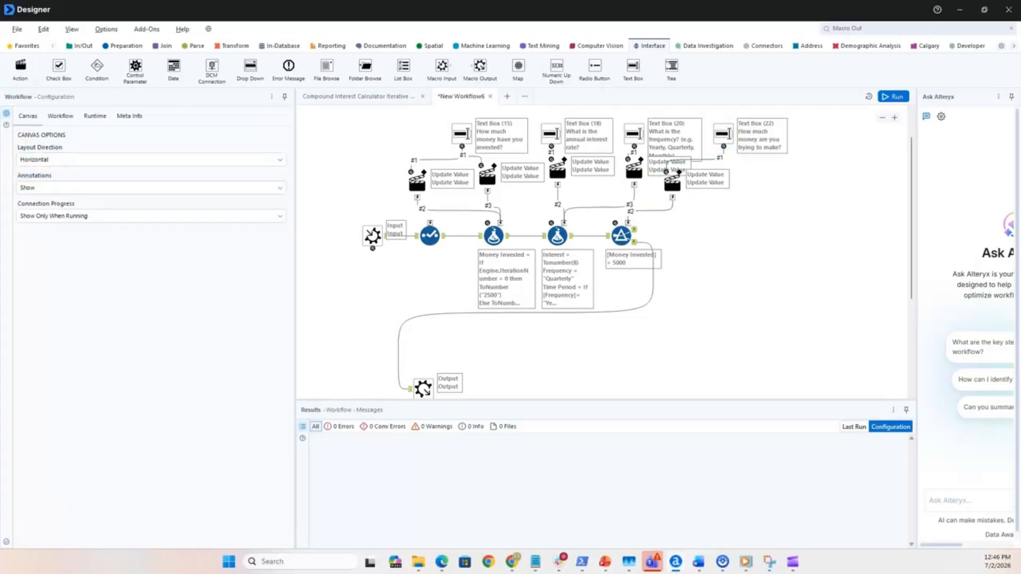
left_click(405, 185)
left_click(37, 159)
left_click(48, 184)
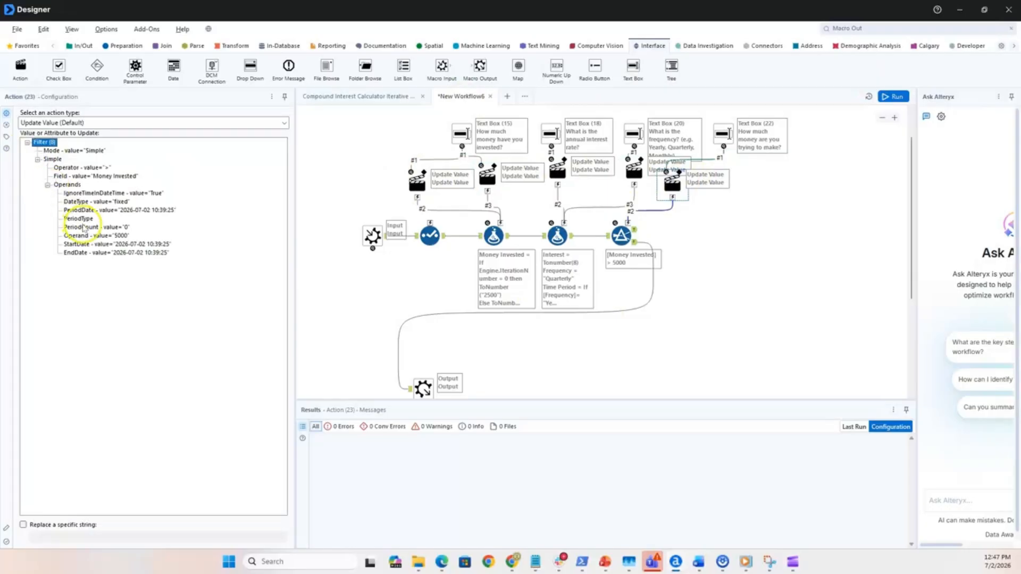
left_click(77, 236)
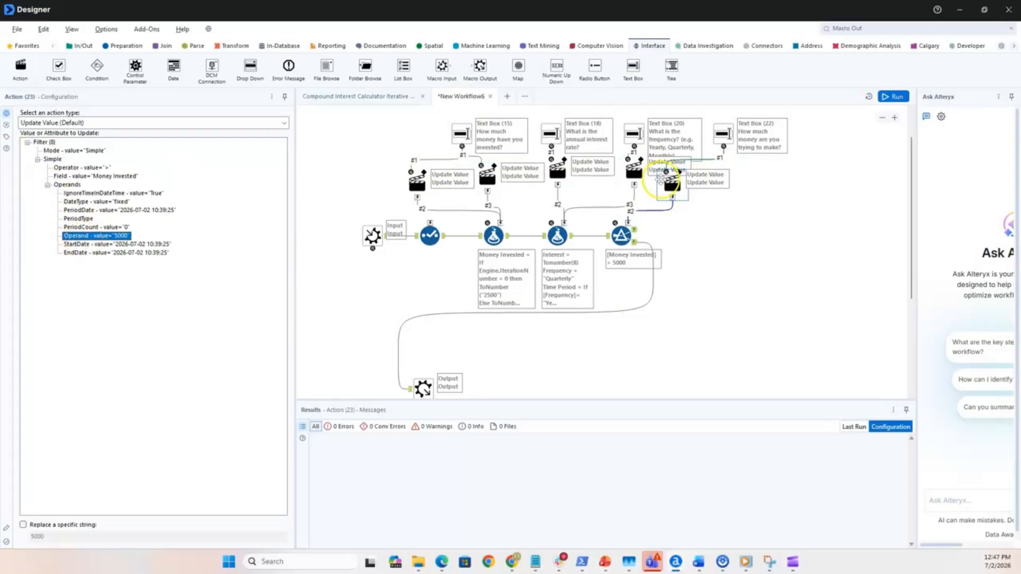
left_click_drag(672, 183, 717, 170)
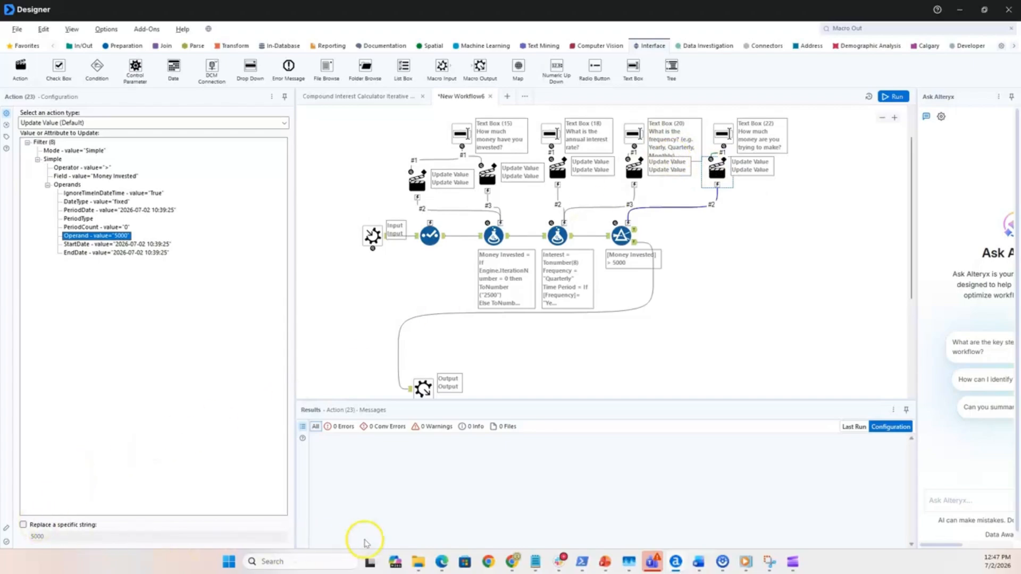
left_click(621, 234)
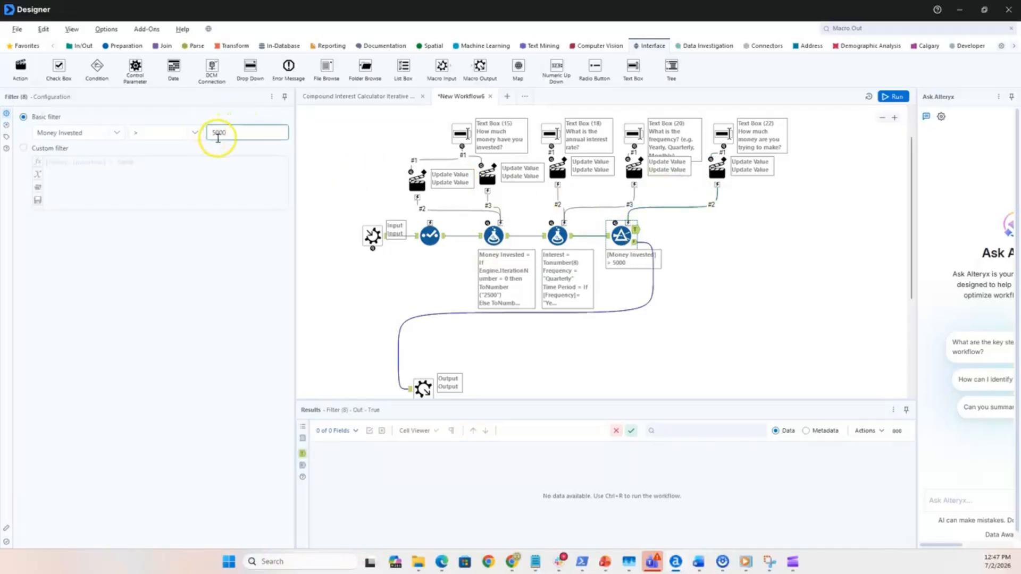
left_click(719, 169)
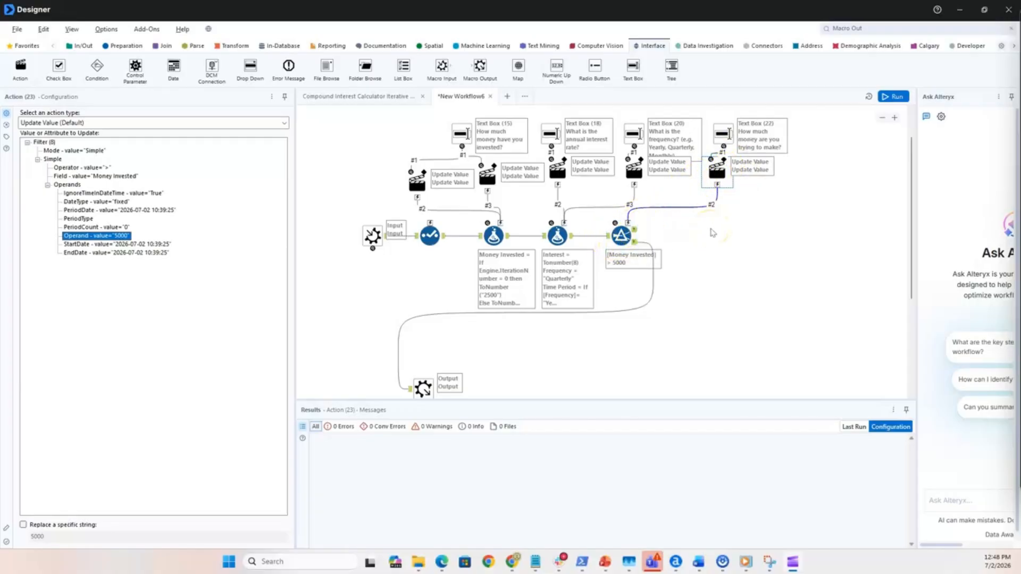
Step: Add a Formula tool to the Filter's True output with a new column Number of Time Period set to [Engine.IterationNumber]+1
left_click(24, 46)
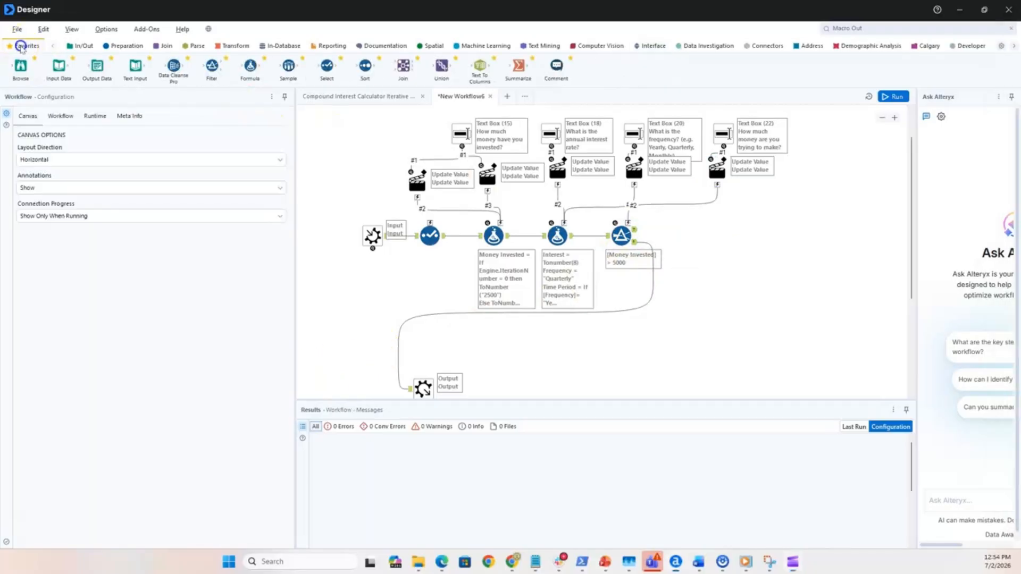
left_click_drag(250, 67, 685, 229)
left_click(133, 150)
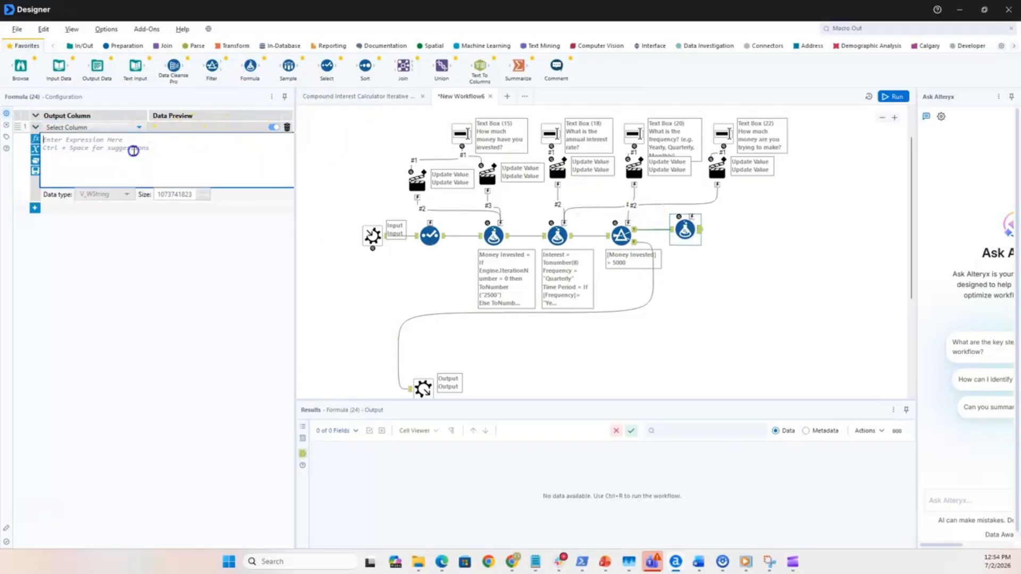
key("ctrl+v")
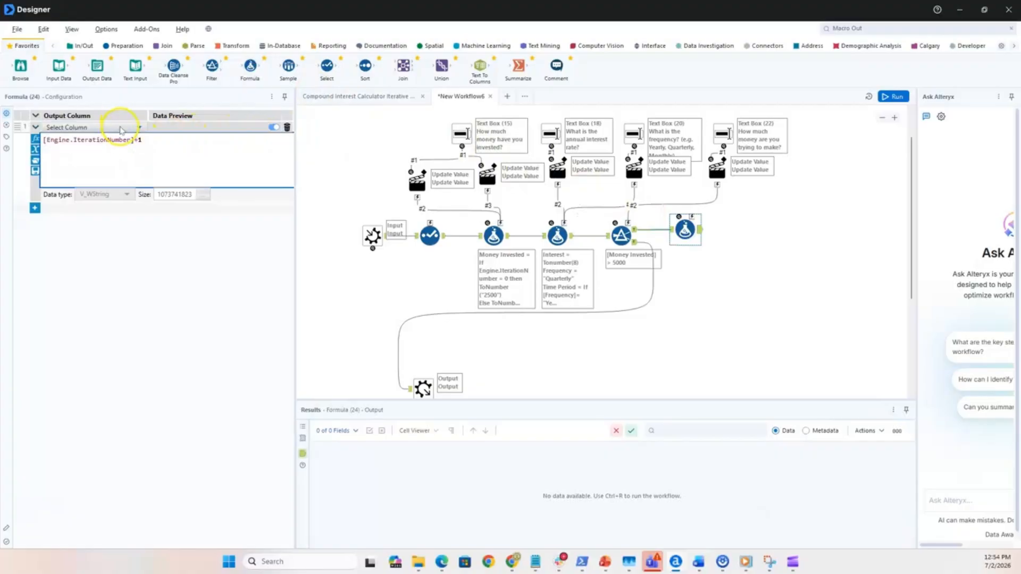
left_click(120, 126)
left_click(118, 143)
type("Number of Time Period")
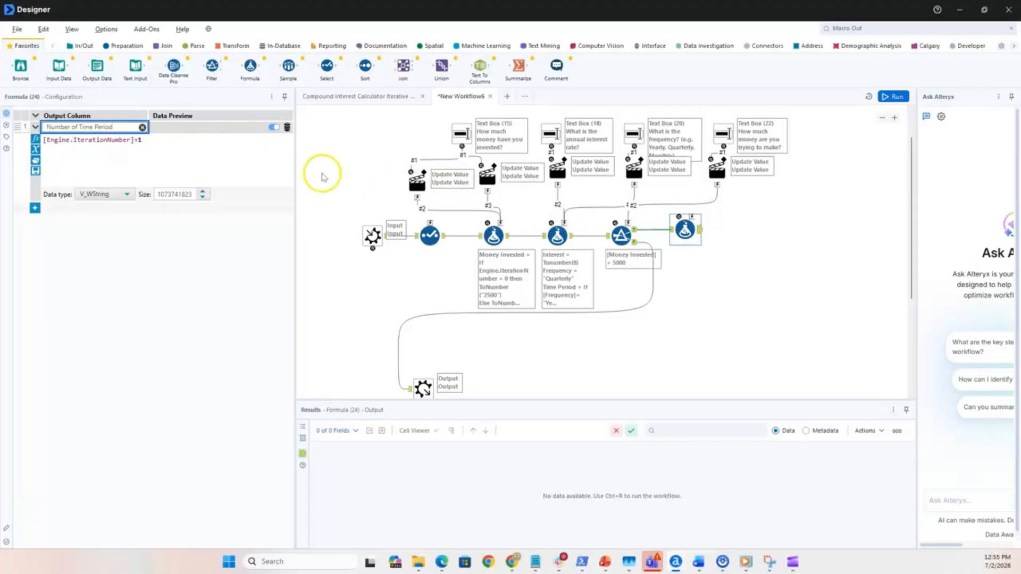
left_click(205, 165)
left_click(142, 142)
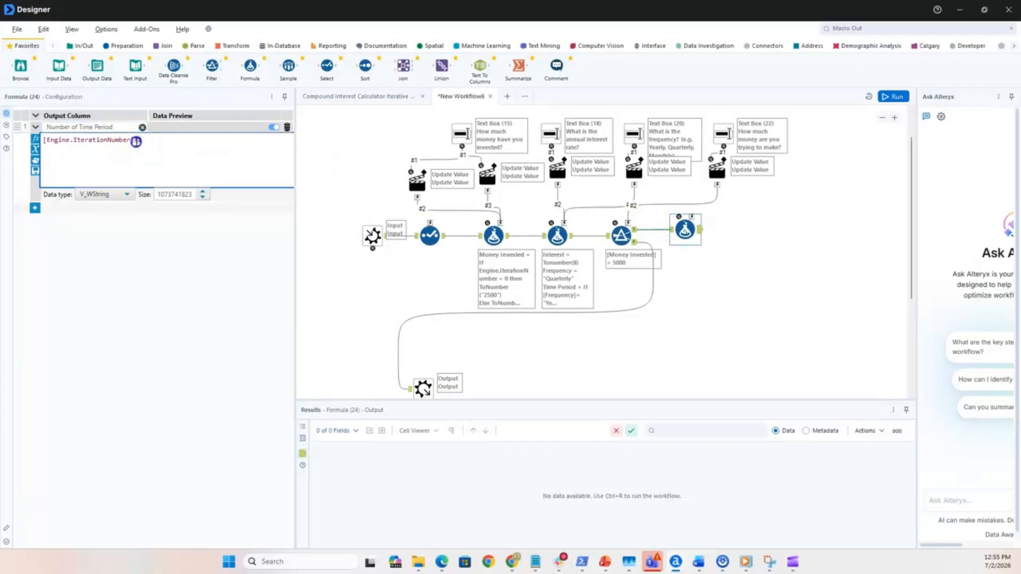
type("+1")
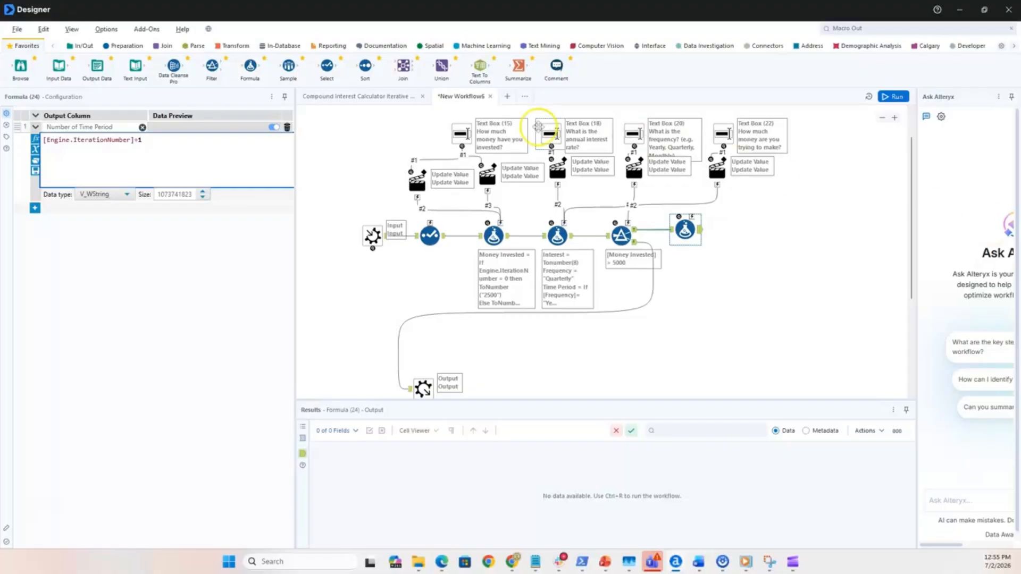
Step: Add a Select tool after that Formula, renaming fields to Final Investment Value, Interest Rate (%), Compounding Periods per Year and Periods Needed to Reach Target
left_click_drag(327, 67, 742, 230)
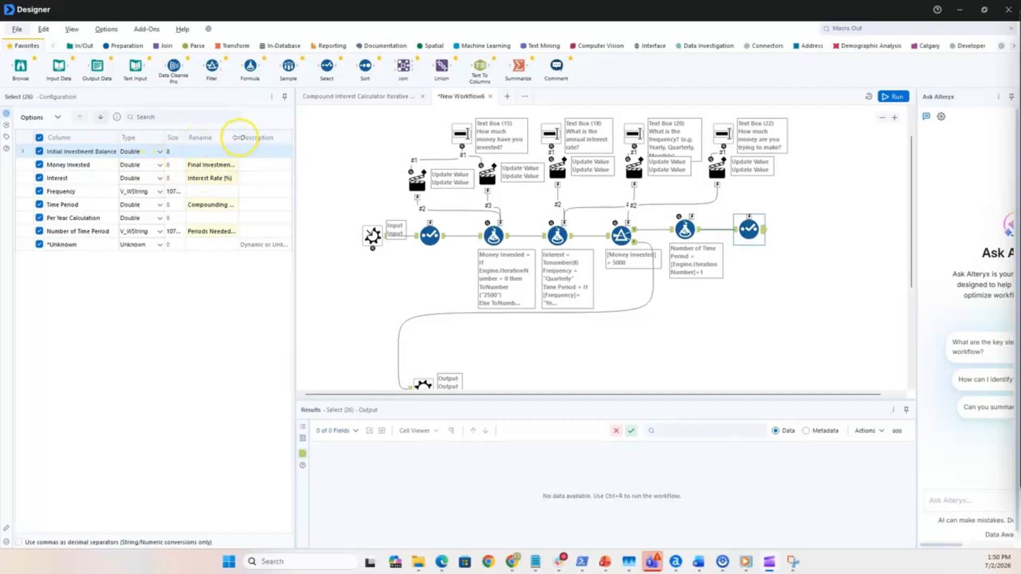
left_click_drag(239, 139, 267, 140)
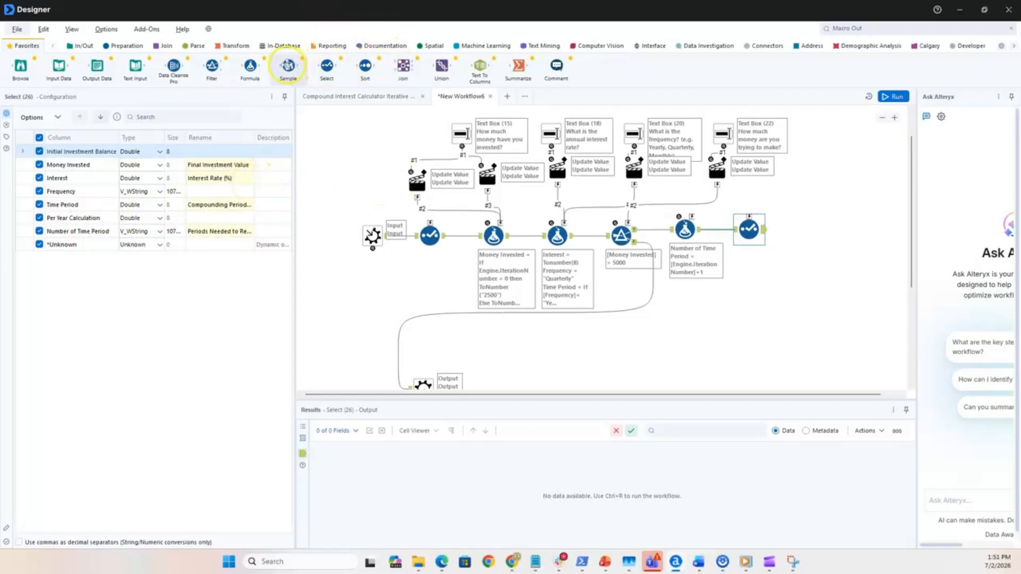
Step: Add a Formula tool after the Select with a Result column building the "It would take ... compounding period(s) to turn $... into approximately $..." sentence from the fields
left_click_drag(250, 67, 806, 230)
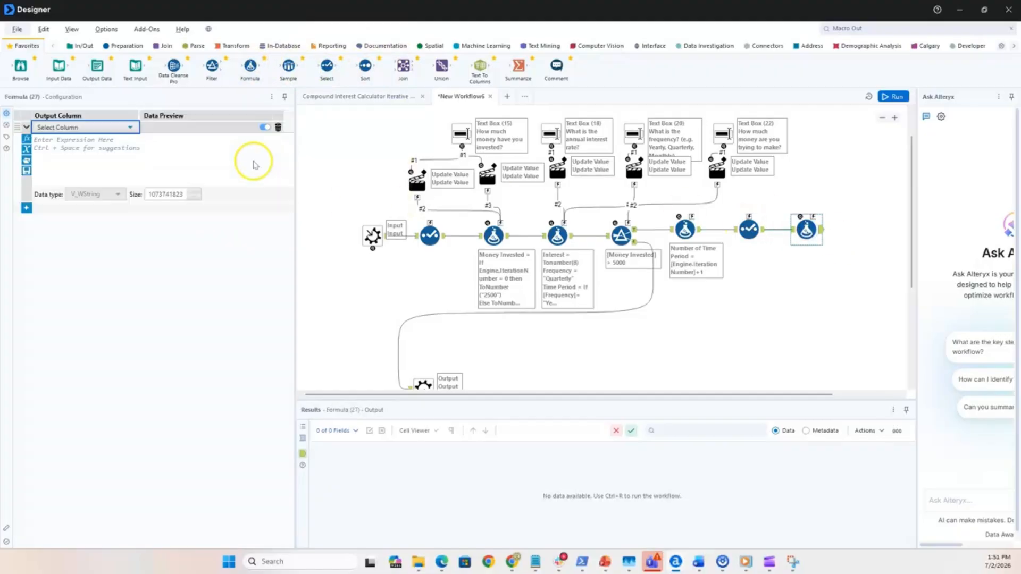
left_click(125, 127)
left_click(121, 144)
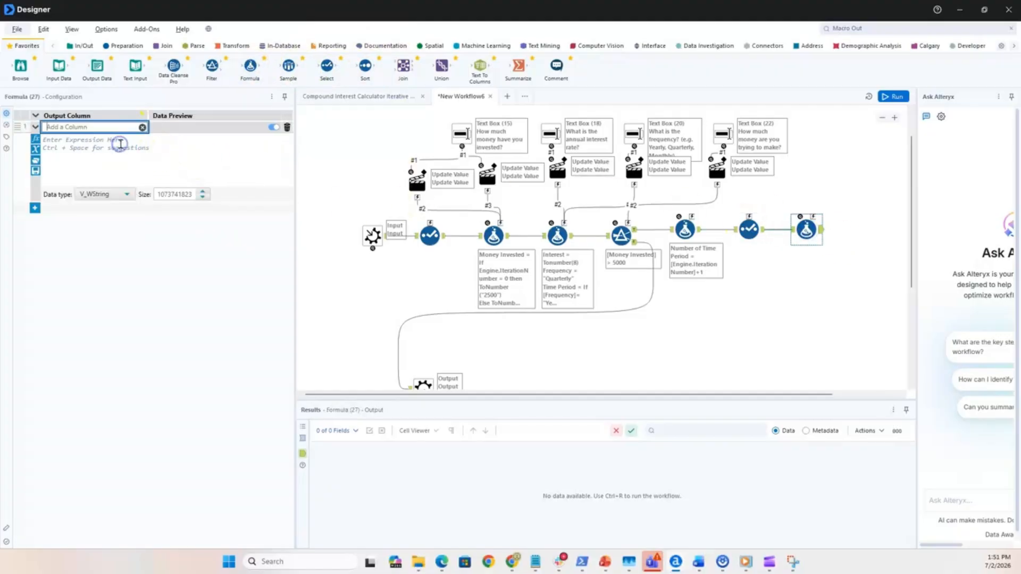
type("Result")
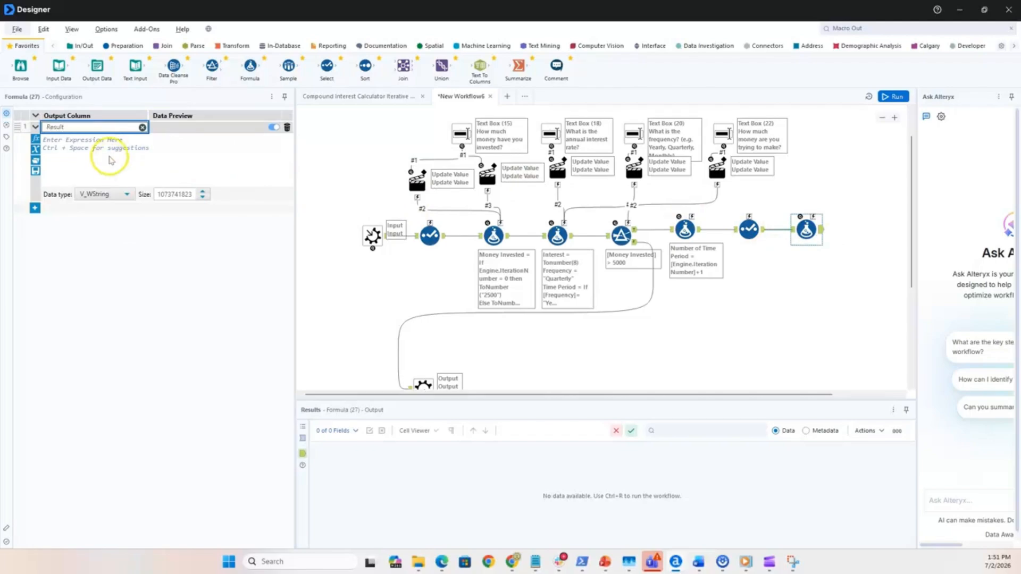
left_click(109, 154)
type("\"It would take \" + ToString([Periods Needed to Reach Target]) + \" \" + [Frequency] + \" compounding period(s) to turn $\" + ToString([Initial Investment Balance]) + \" into approximately $\" + ToString(Round([Final Investment Value], 0.01), 2) + \".\"")
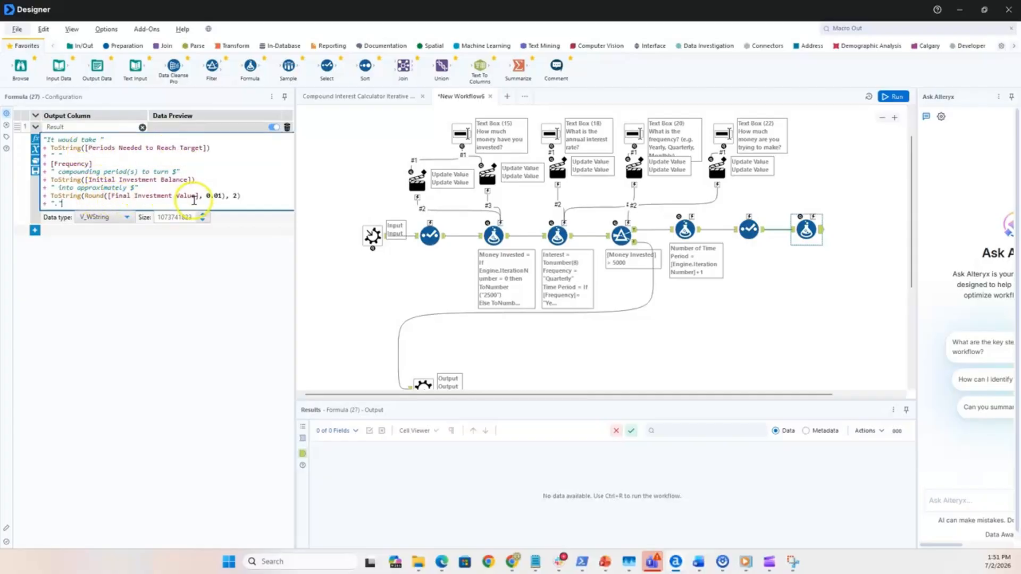
left_click(258, 198)
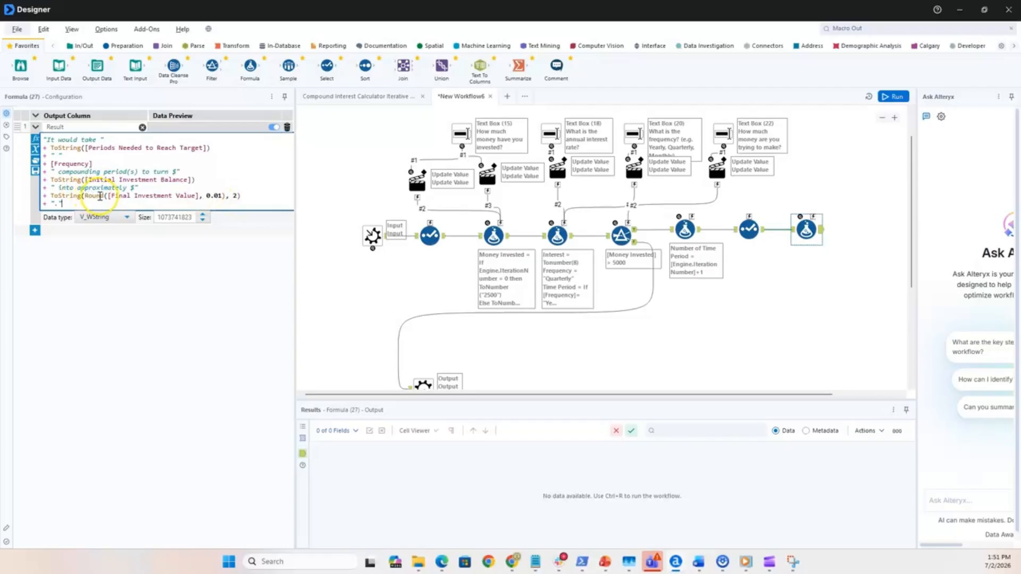
left_click(213, 196)
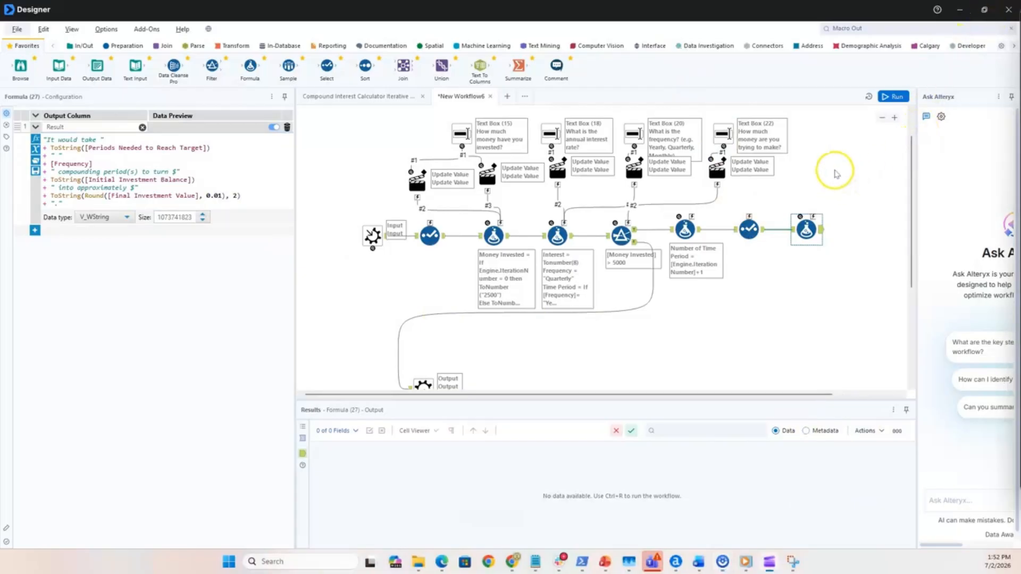
Step: Find the Macro Output tool and connect it after the Result Formula
left_click(880, 28)
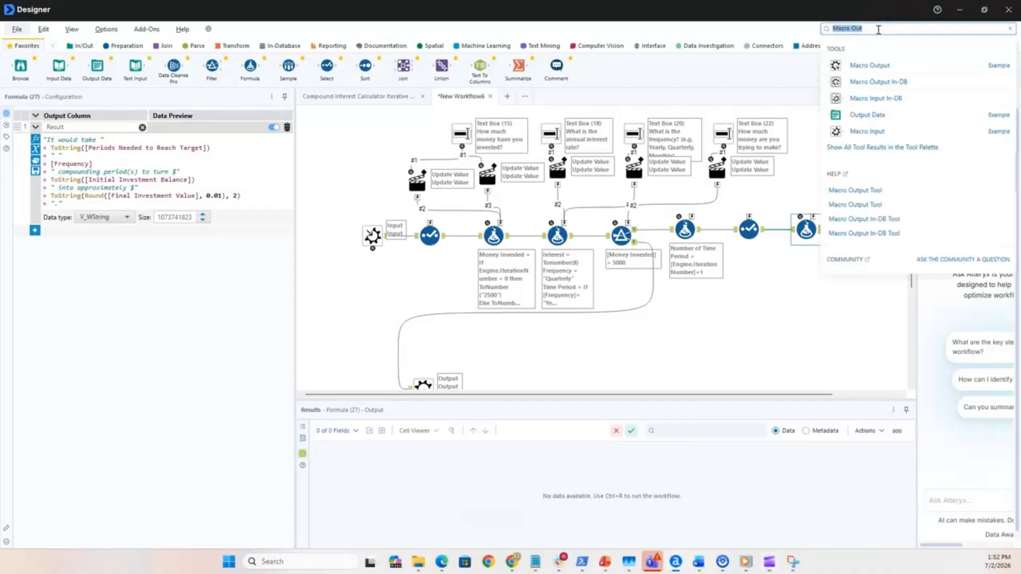
type("ma")
left_click_drag(878, 65, 865, 230)
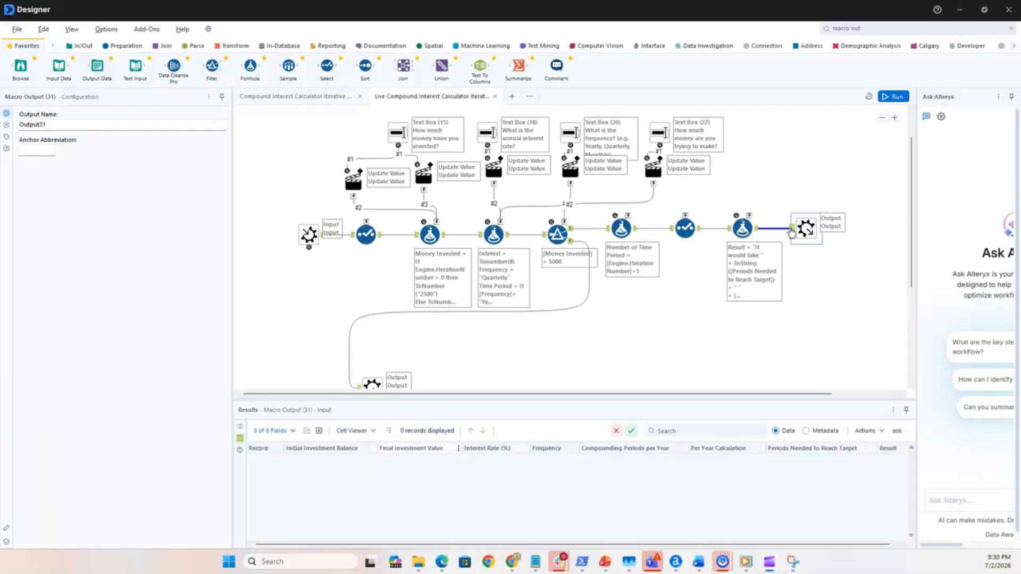
left_click(805, 205)
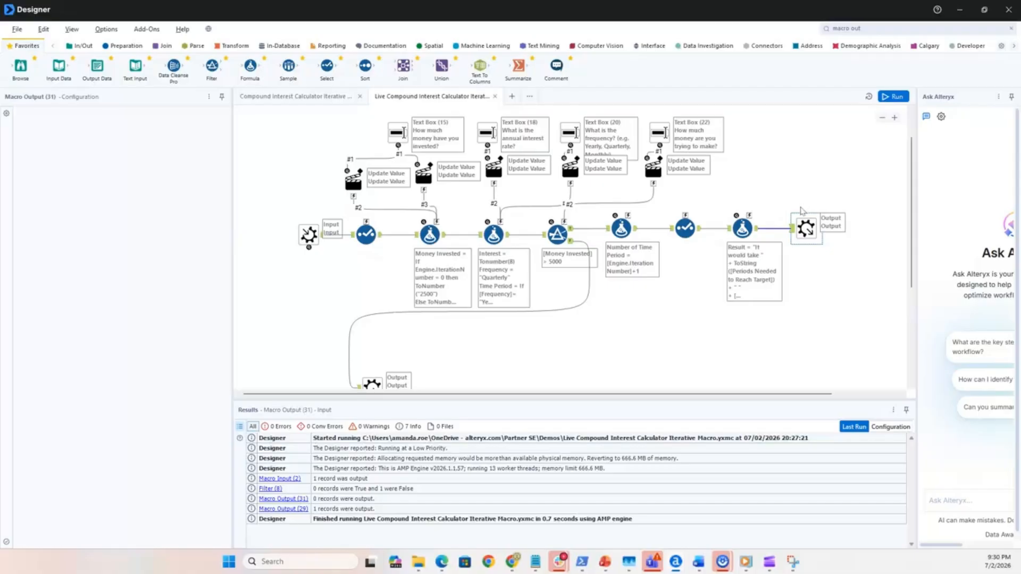
Step: Check the configured names of the Macro Input and of the Macro Output on the Filter's False branch
left_click(801, 171)
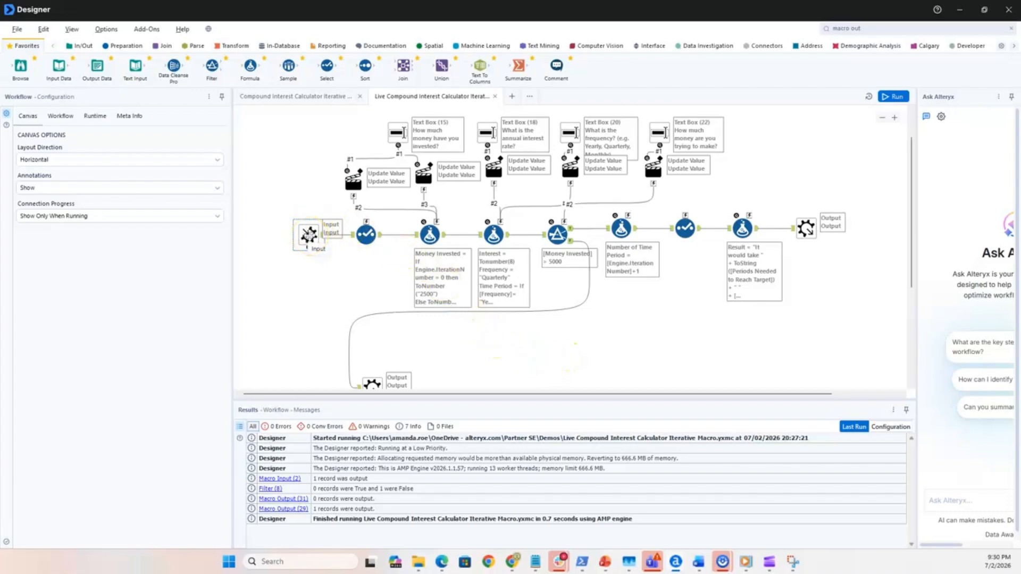
left_click(309, 234)
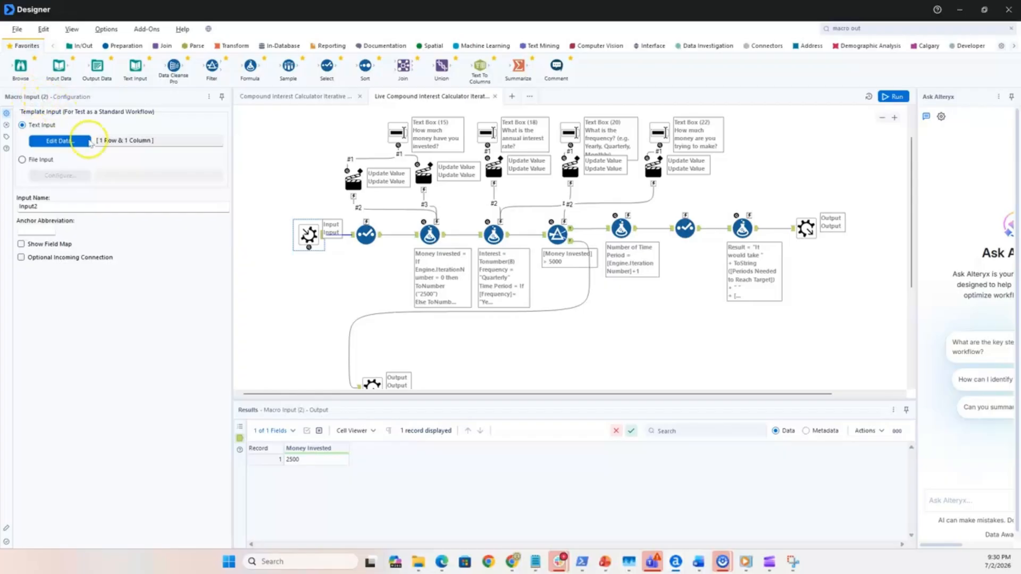
left_click(372, 385)
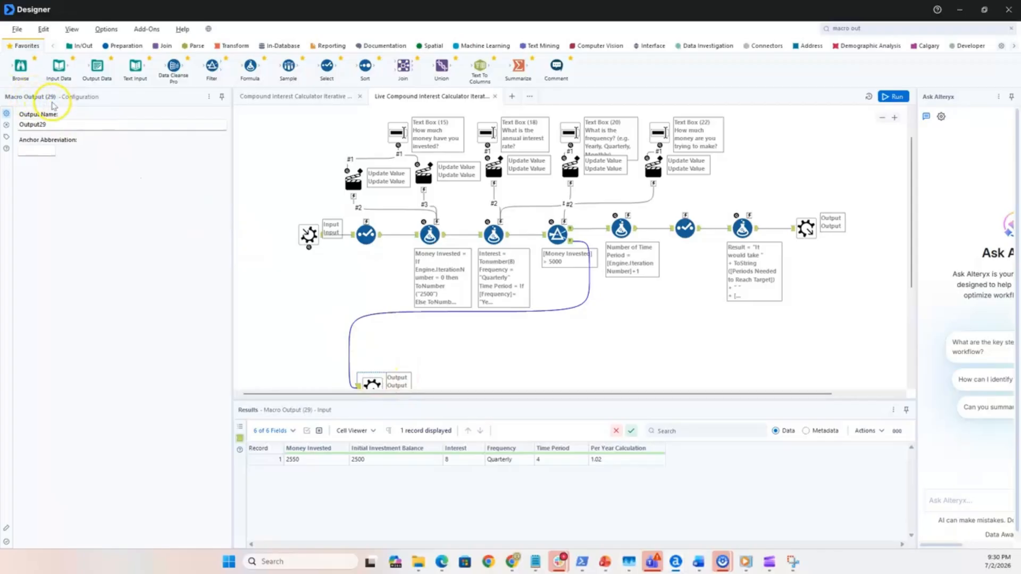
left_click(277, 329)
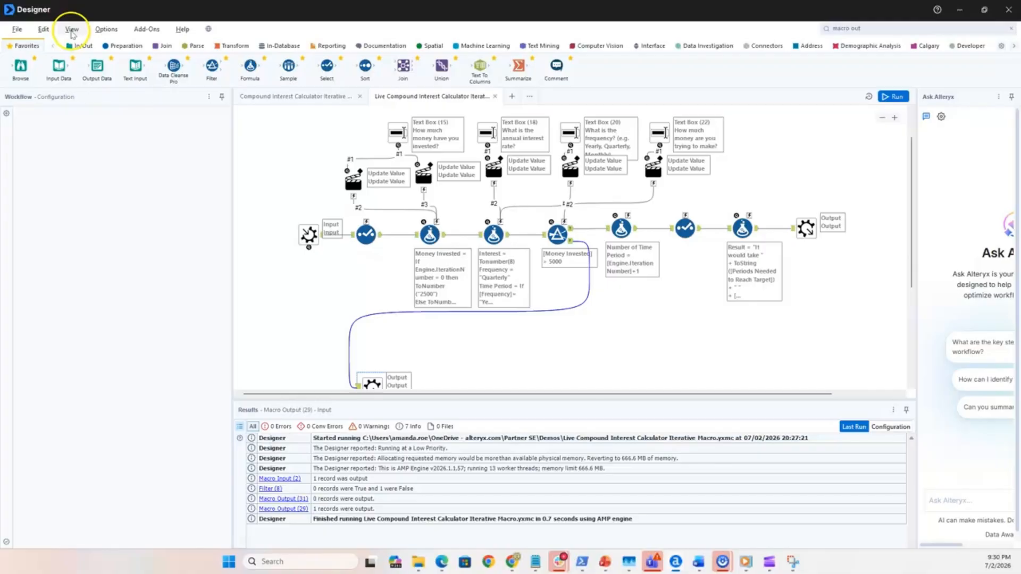
Step: Show the Interface Designer properties and set the macro's Iteration Input to Input2
left_click(73, 32)
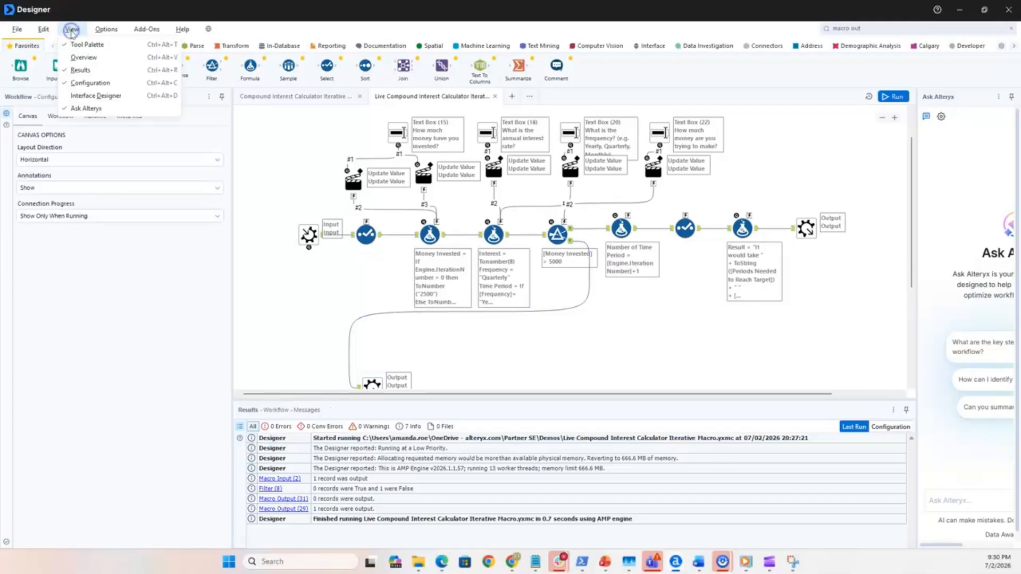
left_click(92, 98)
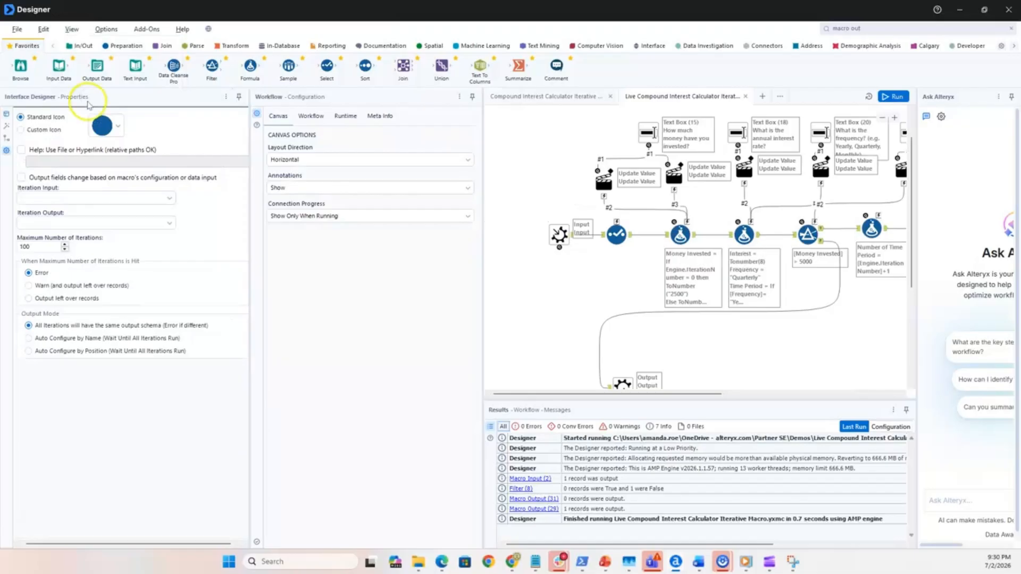
left_click(6, 153)
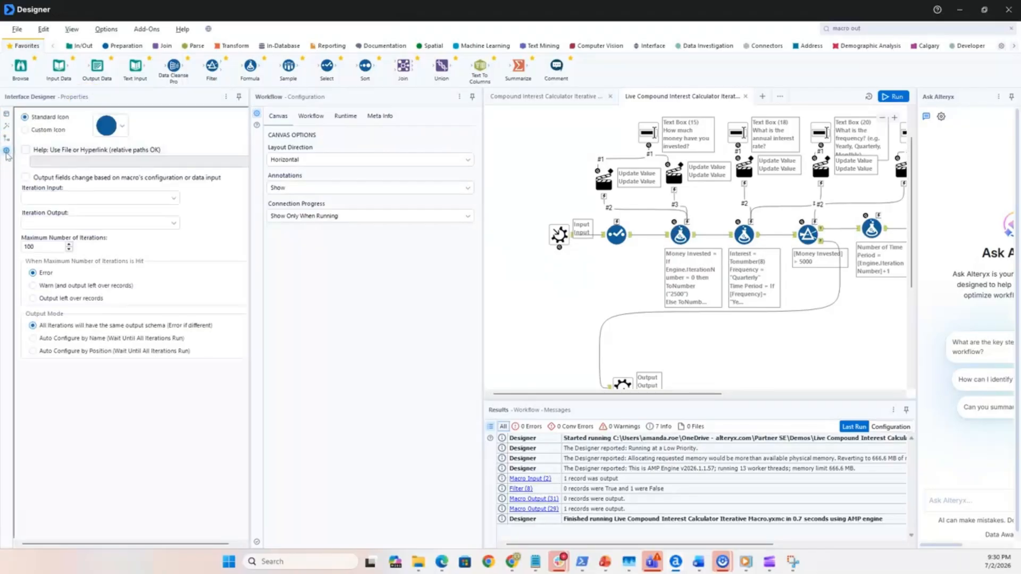
left_click(24, 196)
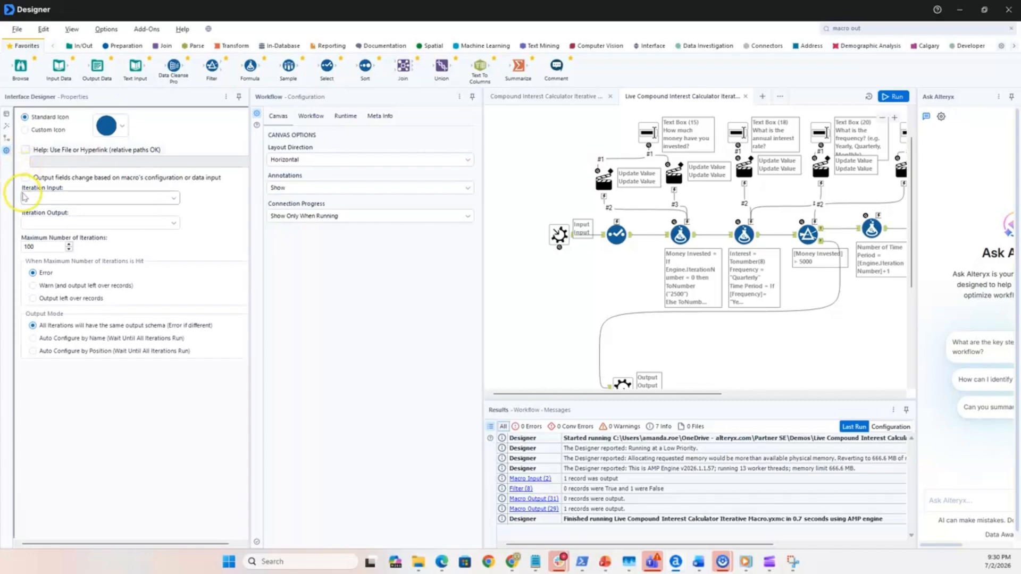
left_click(54, 222)
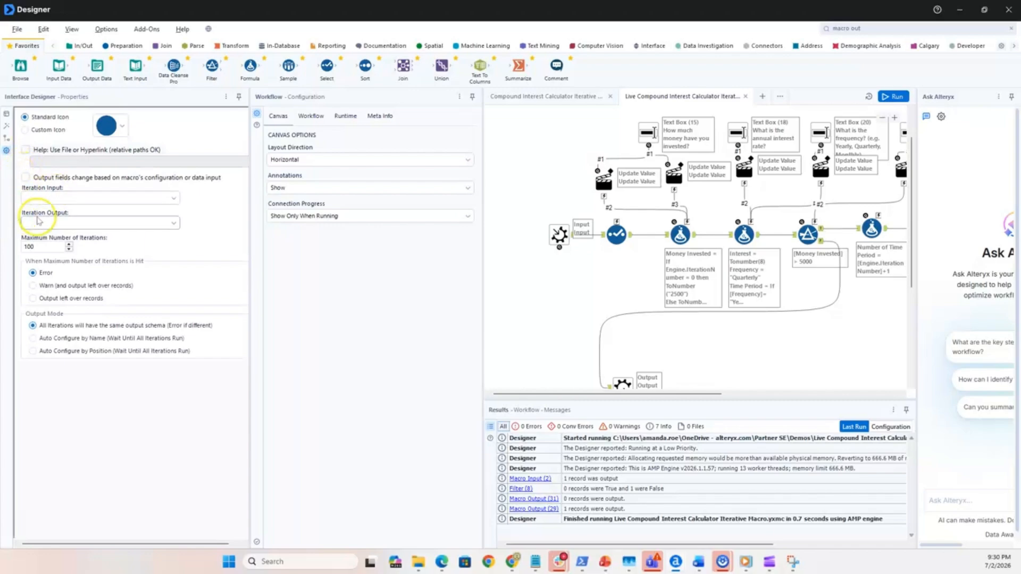
left_click(178, 202)
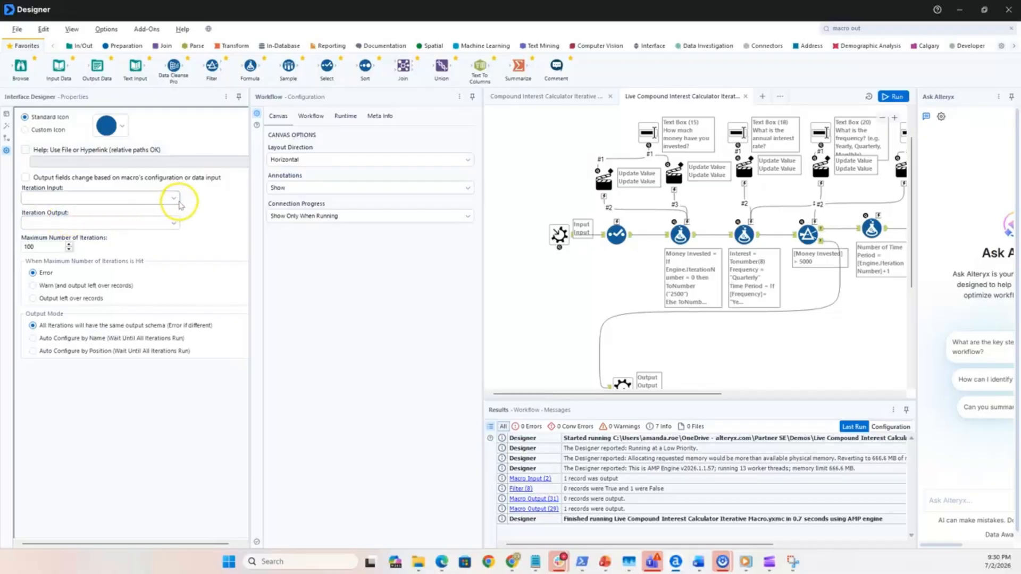
left_click(179, 202)
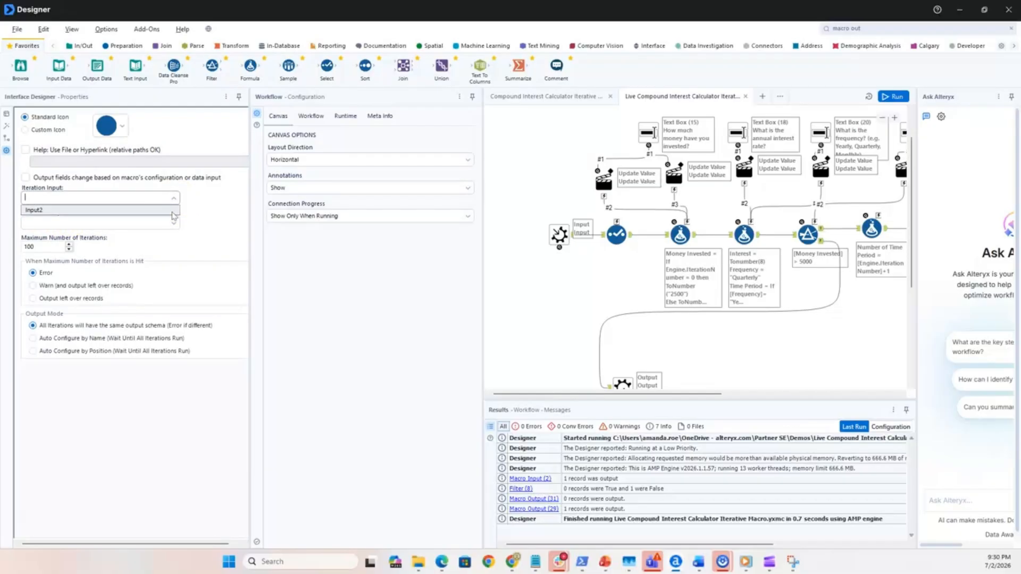
left_click(172, 211)
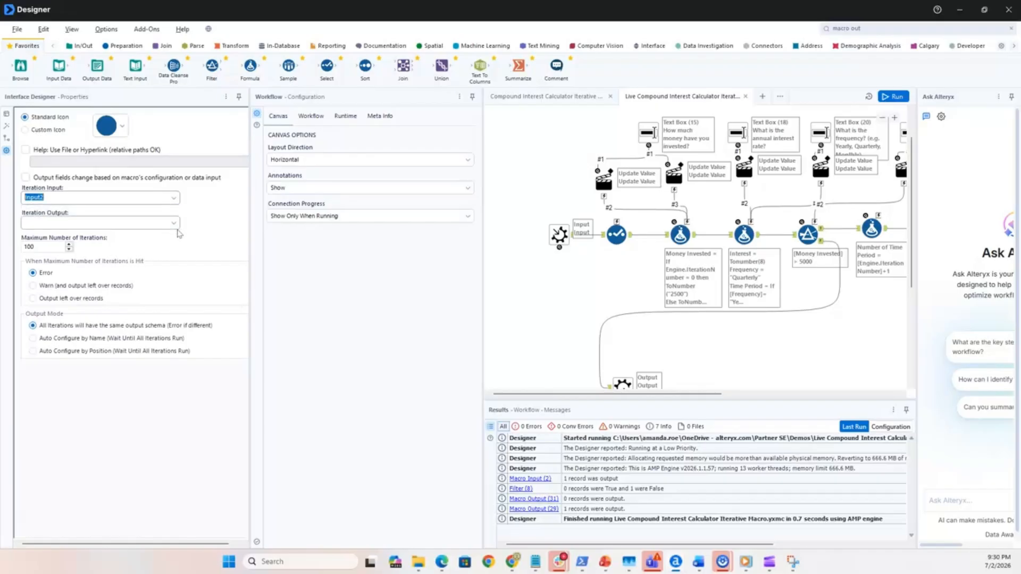
Step: Set the macro's Iteration Output to Output29 and choose the dark red concave square as its standard icon
left_click(178, 228)
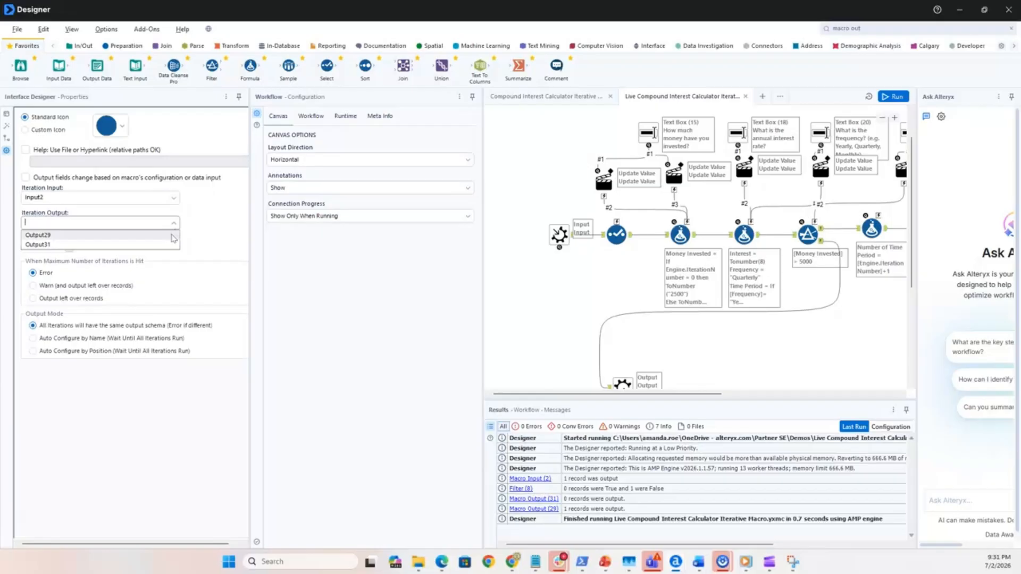
left_click(171, 236)
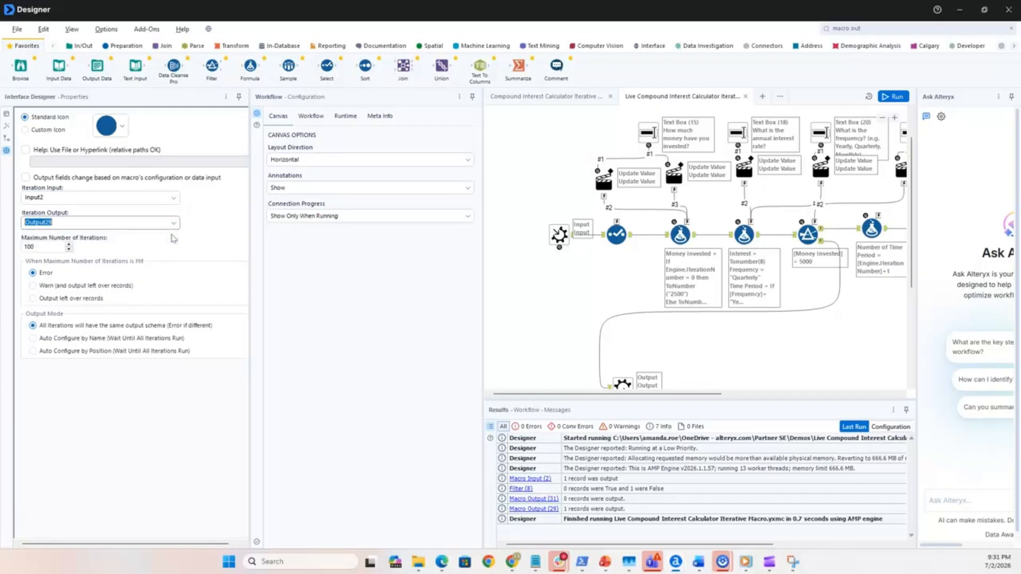
left_click(120, 126)
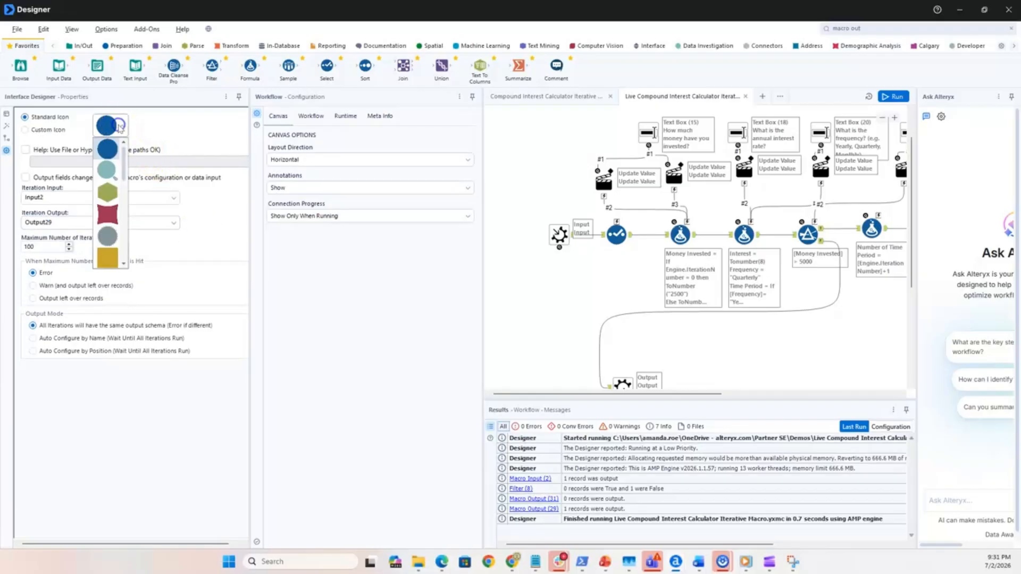
left_click(109, 214)
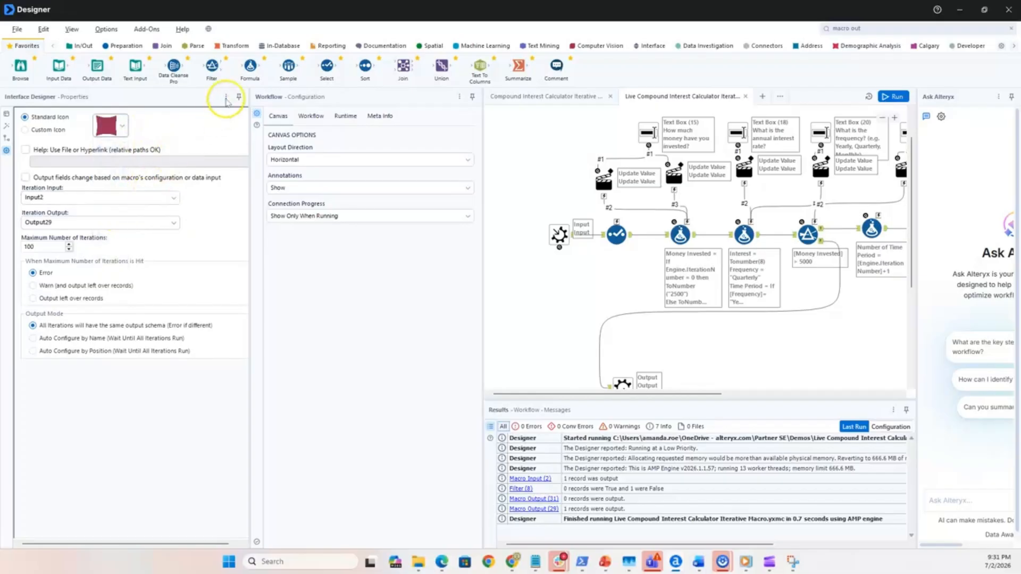
Step: Hide the Interface Designer and run the macro workflow
left_click(226, 97)
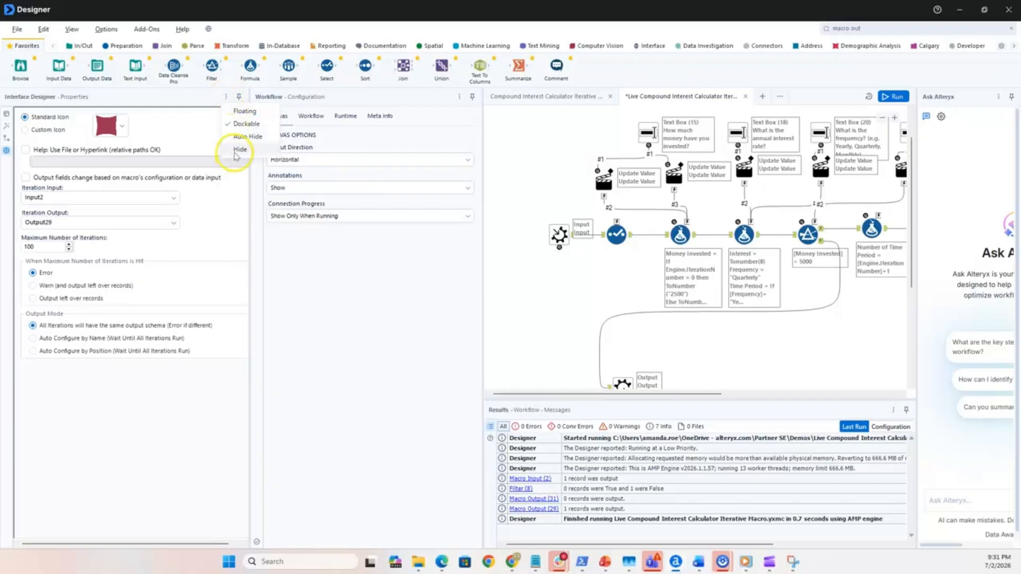
left_click(238, 145)
left_click(897, 96)
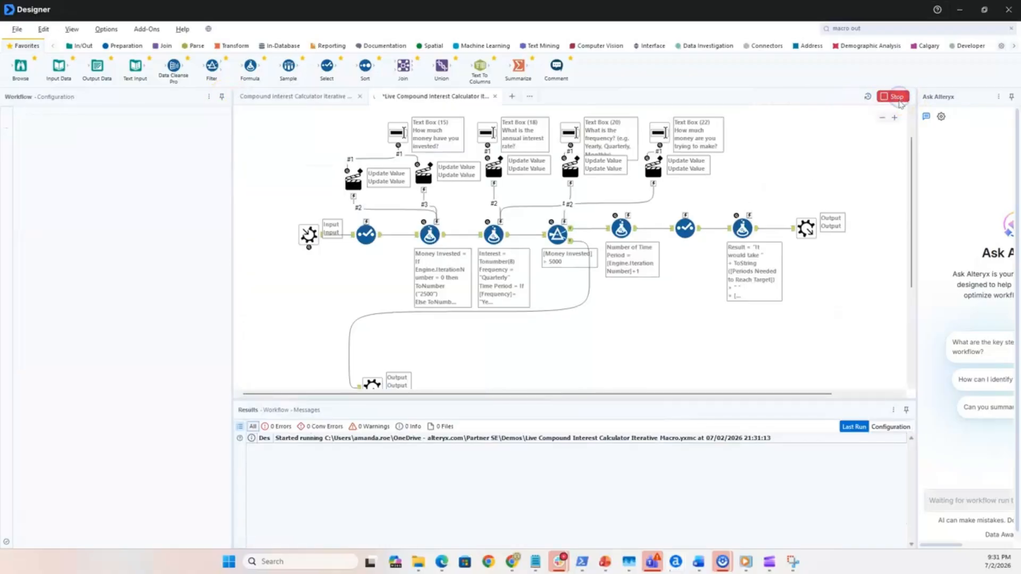